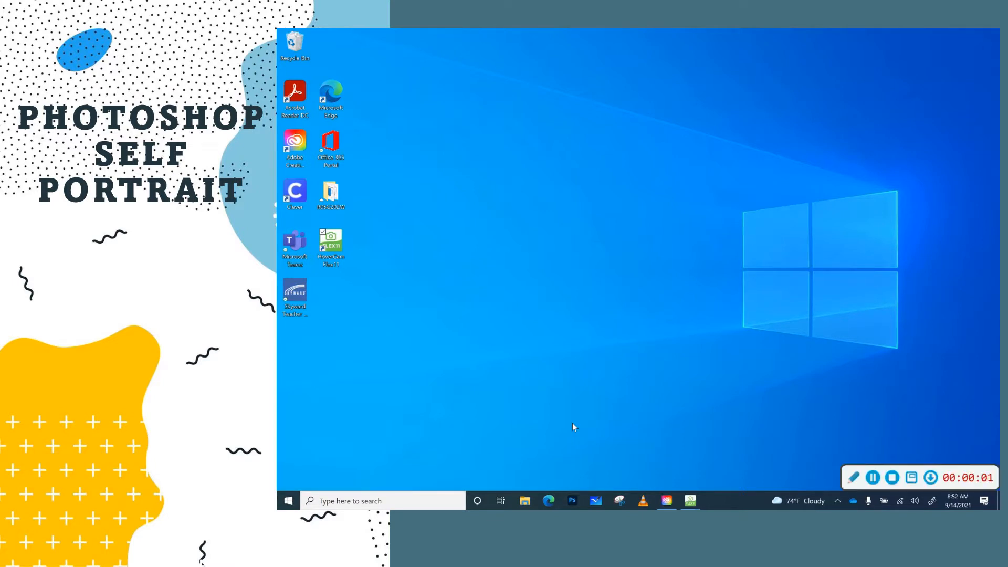
- Look in the Downloads folder for the selfie photo 20210823_140951 and minimize the folder window
{"action": "left_click", "coordinate": [524, 502]}
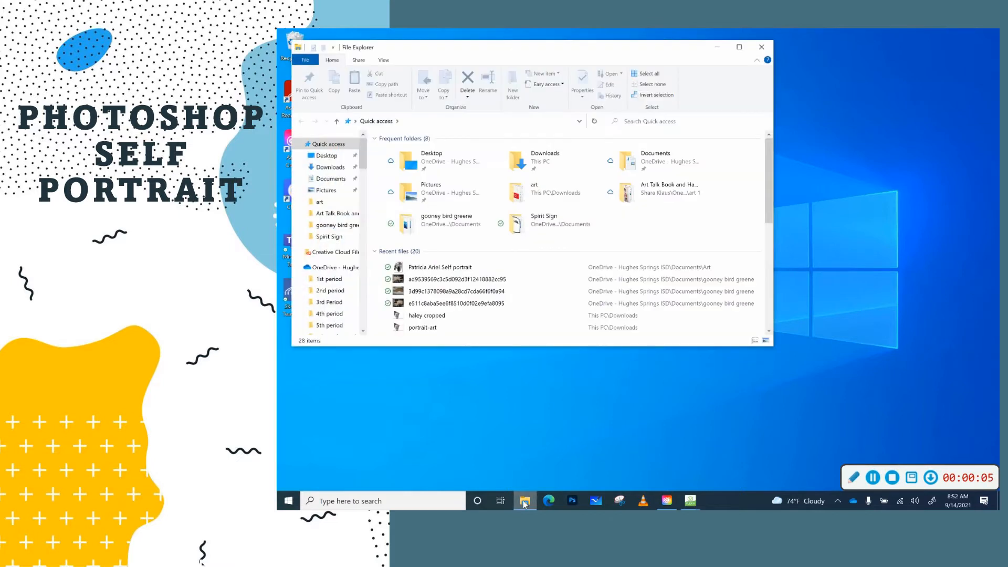
{"action": "left_click", "coordinate": [329, 168]}
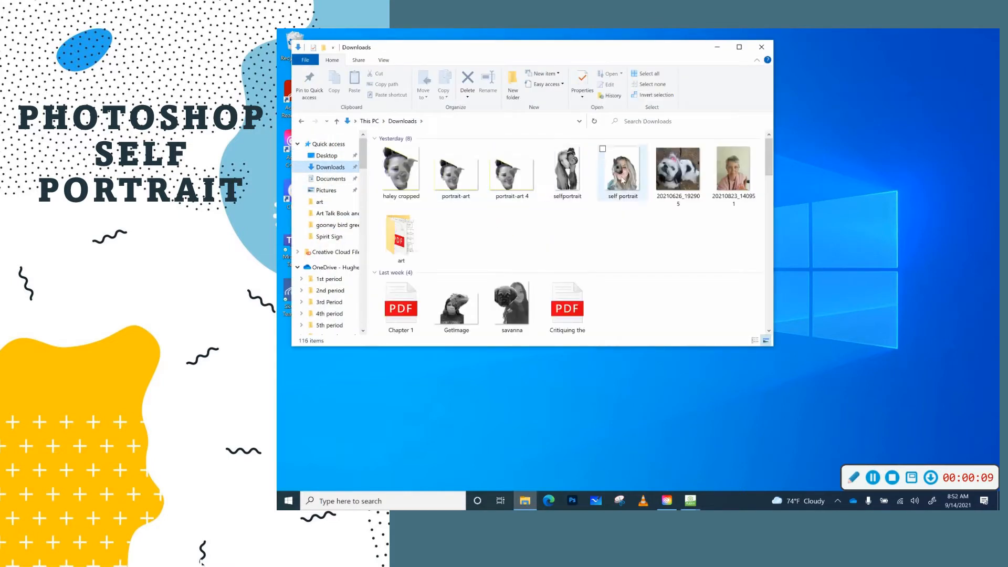
{"action": "left_click", "coordinate": [728, 175]}
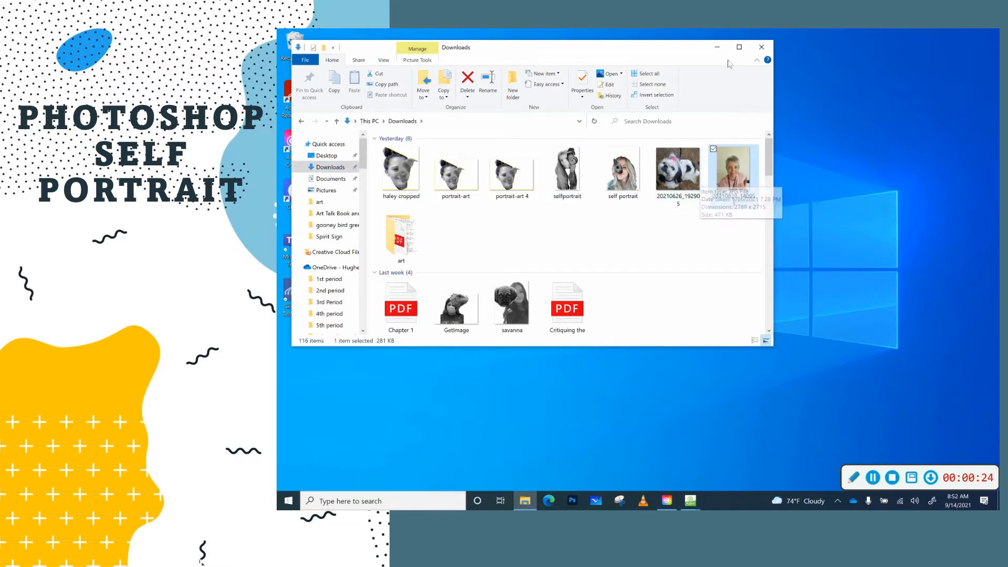
{"action": "left_click", "coordinate": [717, 47]}
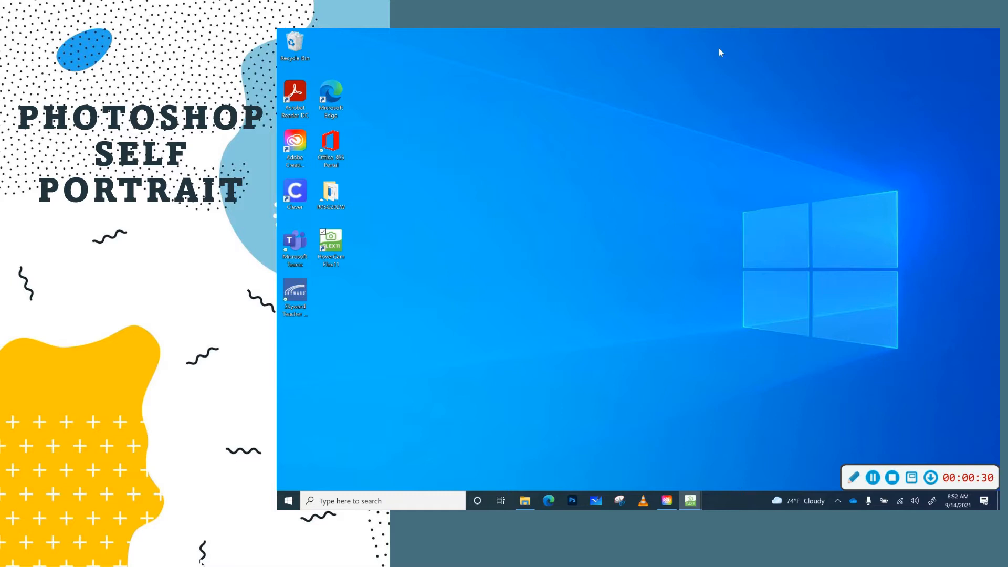
- Launch Photoshop from the Creative Cloud Desktop app
{"action": "left_click", "coordinate": [295, 145]}
{"action": "double_click", "coordinate": [295, 145]}
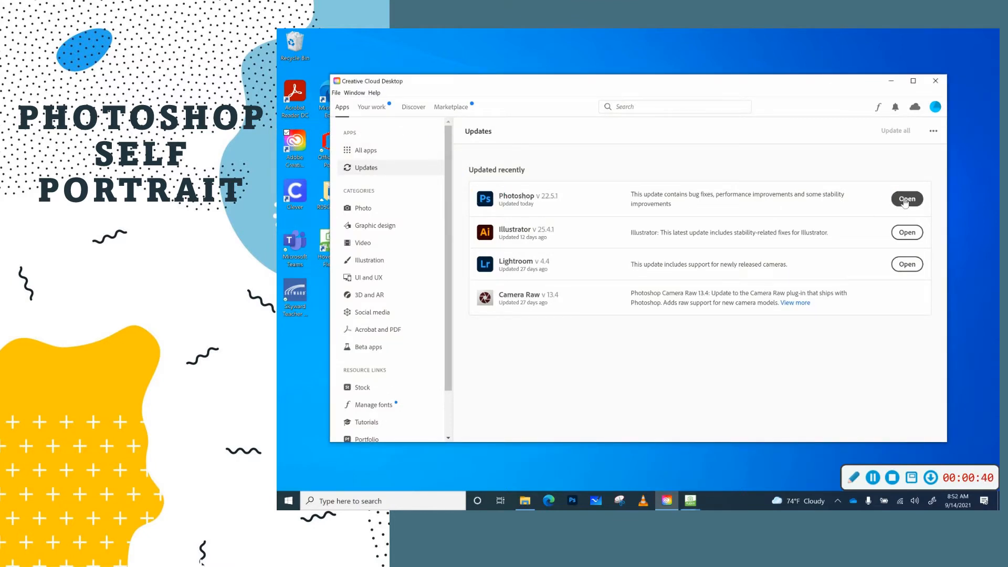
{"action": "left_click", "coordinate": [904, 199]}
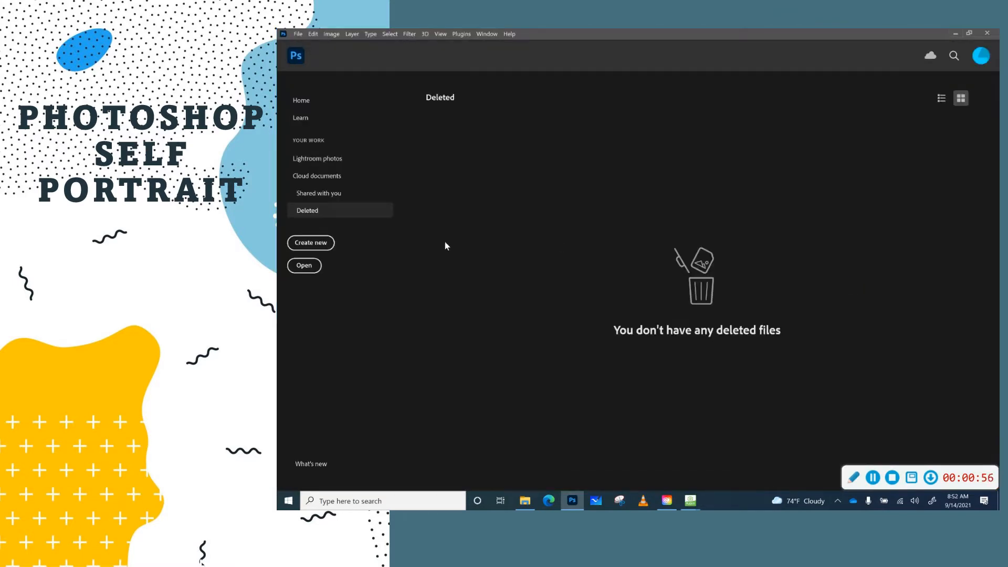
- Set up a new document from the recent 8.5 x 11 in at 300 ppi preset and name it "Self- Portrait"
{"action": "left_click", "coordinate": [314, 244]}
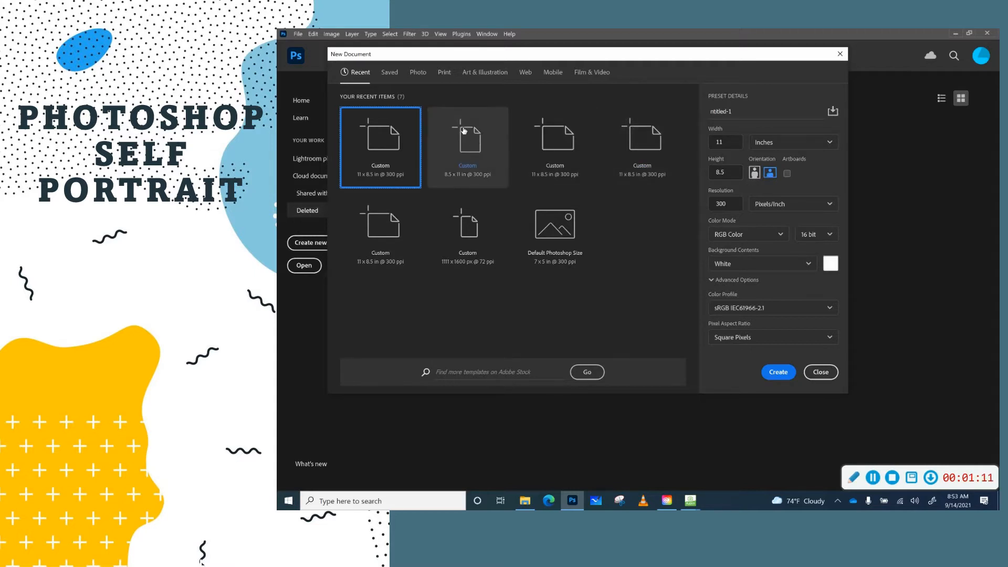
{"action": "left_click", "coordinate": [465, 151]}
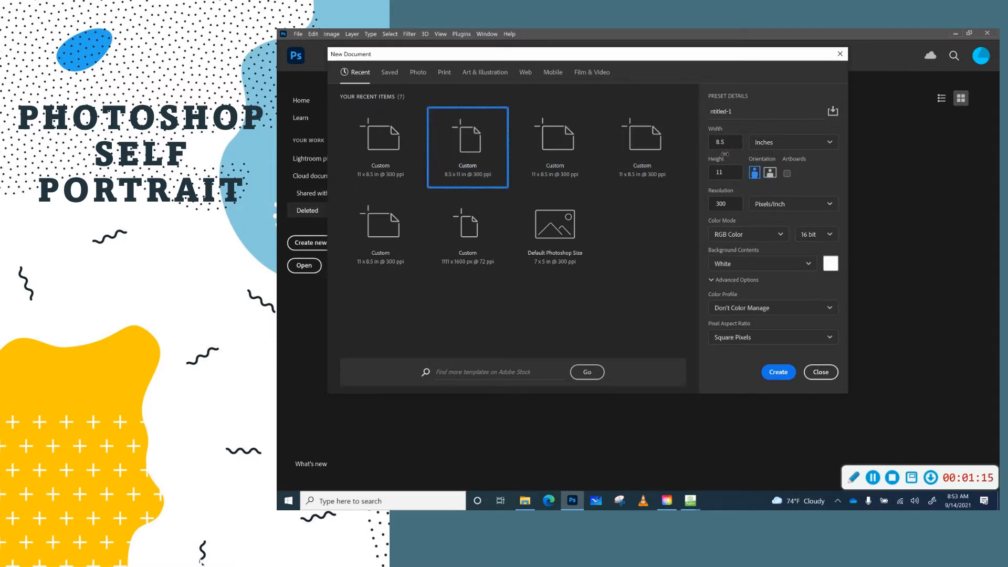
{"action": "left_click", "coordinate": [735, 113]}
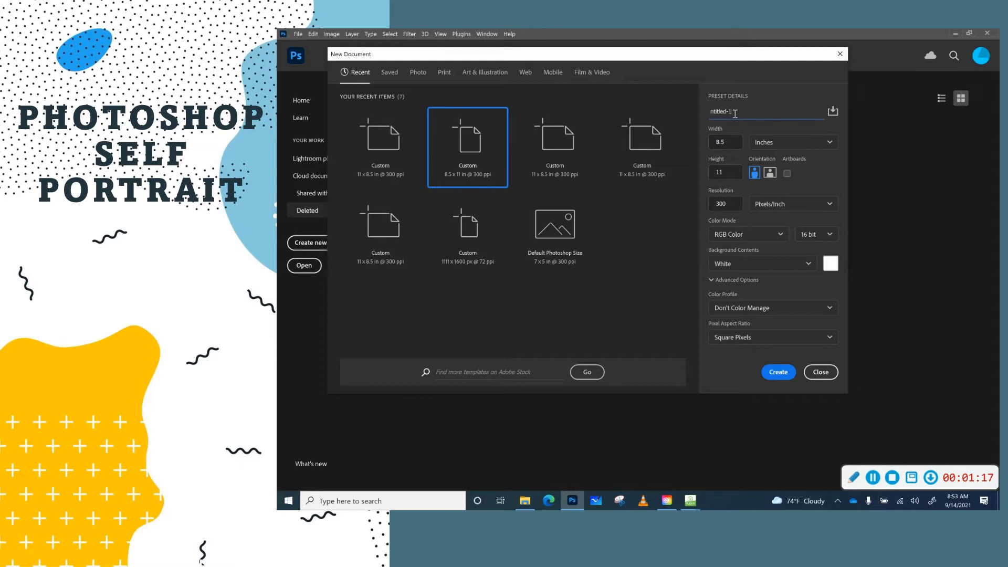
{"action": "key", "text": "BackSpace"}
{"action": "key", "text": "BackSpace"}
{"action": "type", "text": "D"}
{"action": "type", "text": "Portrait"}
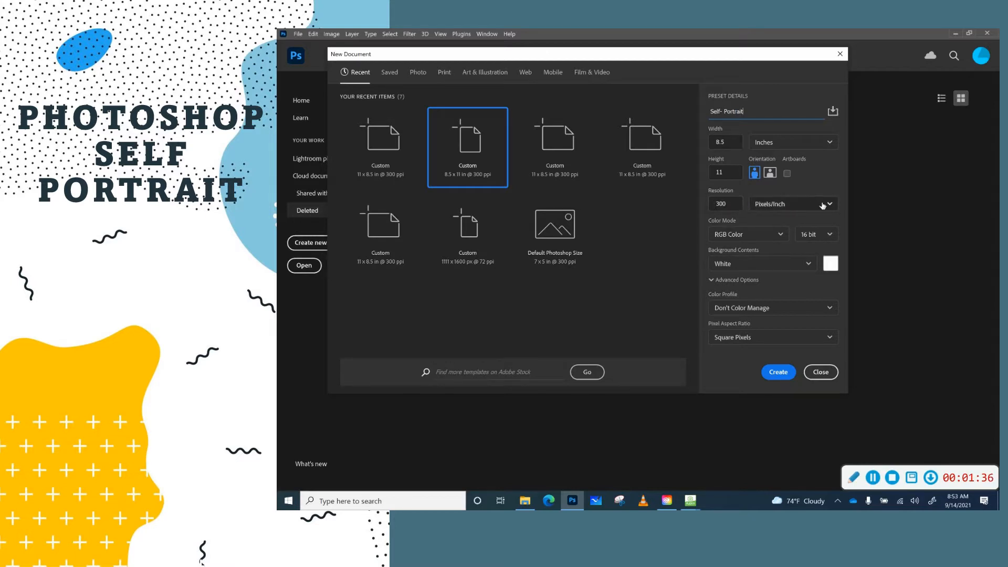
- Set the new document's color depth to 8 bit and create it
{"action": "left_click", "coordinate": [829, 235]}
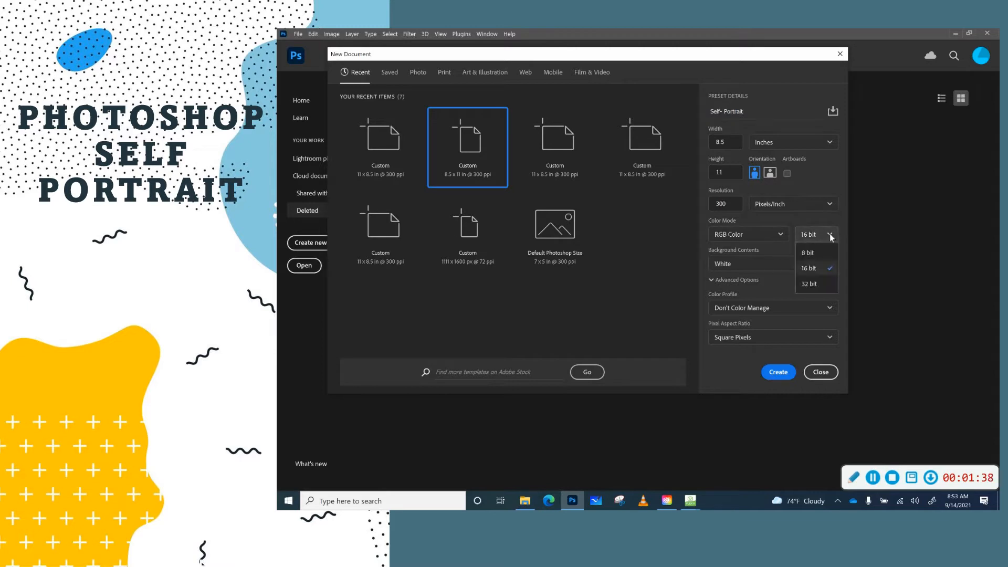
{"action": "left_click", "coordinate": [818, 255]}
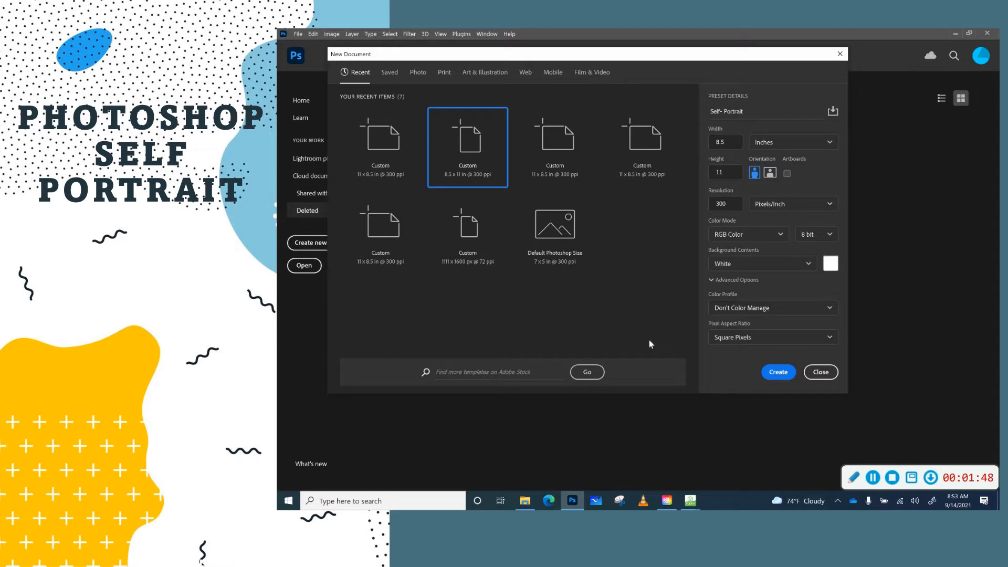
{"action": "left_click", "coordinate": [777, 374]}
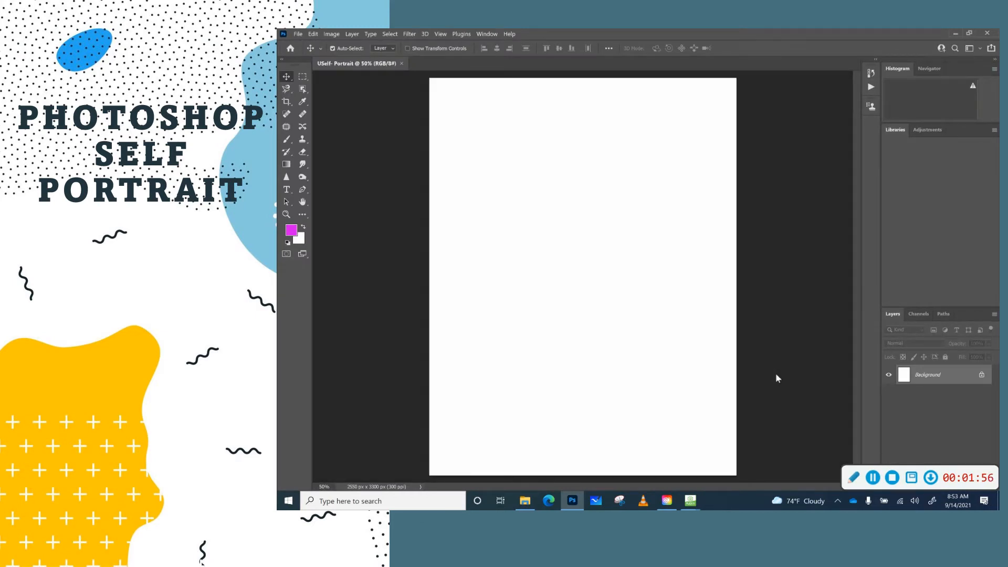
- Open the dog photo 20210626_192905 and the selfie 20210823_140951 together from the Downloads folder
{"action": "left_click", "coordinate": [298, 35]}
{"action": "left_click", "coordinate": [308, 53]}
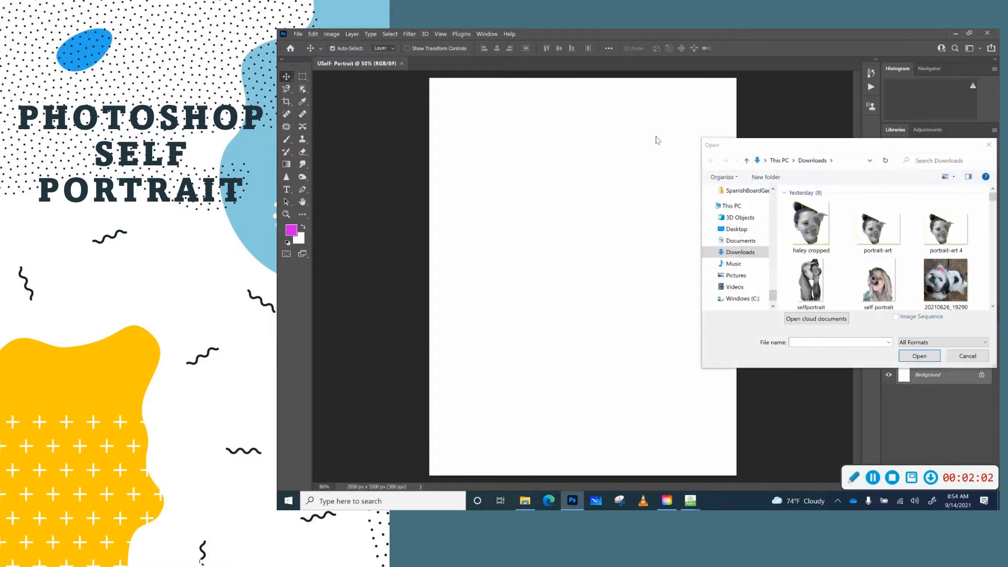
{"action": "left_click_drag", "start_coordinate": [992, 198], "coordinate": [992, 202]}
{"action": "left_click", "coordinate": [937, 233]}
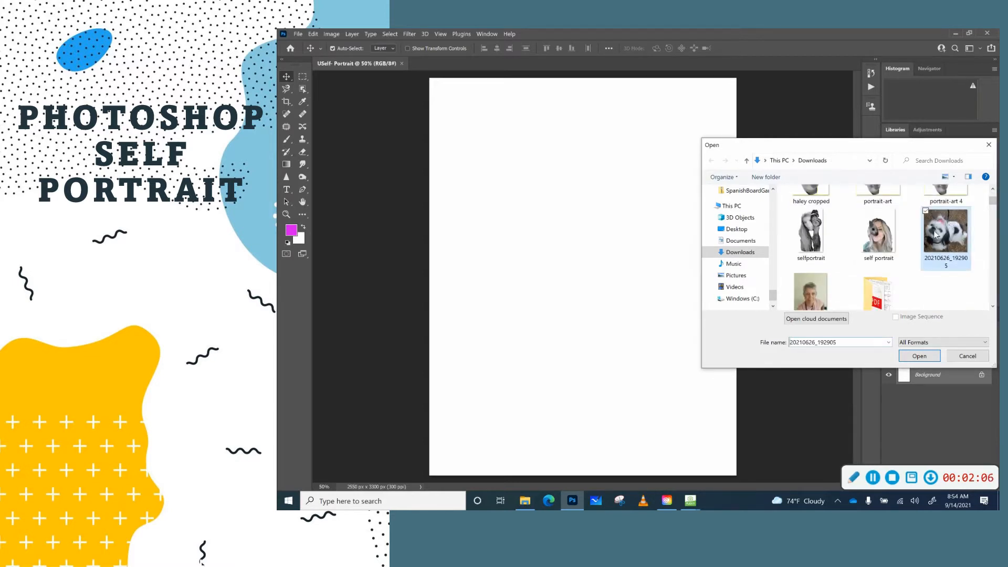
{"action": "left_click", "coordinate": [806, 292], "text": "ctrl"}
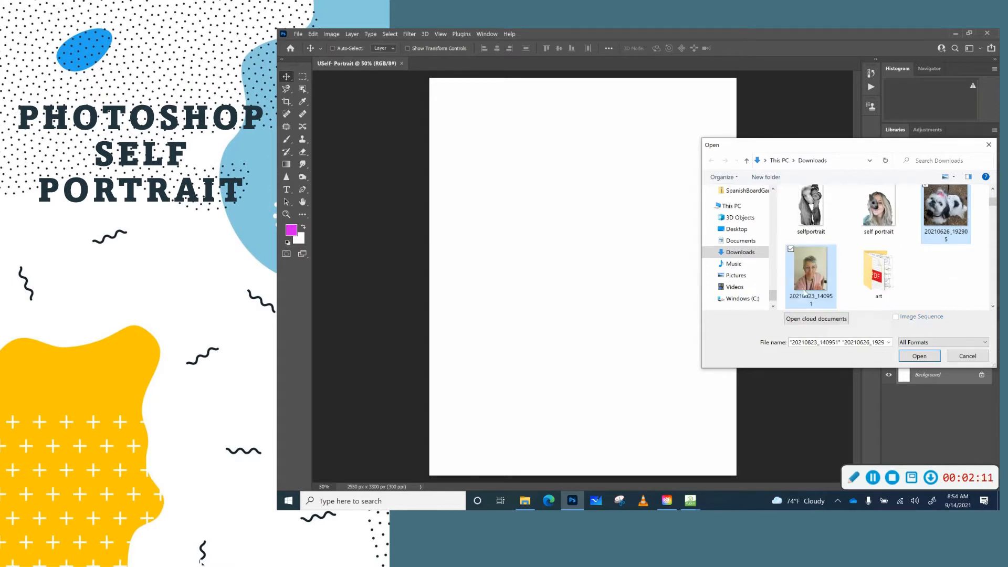
{"action": "left_click", "coordinate": [919, 356]}
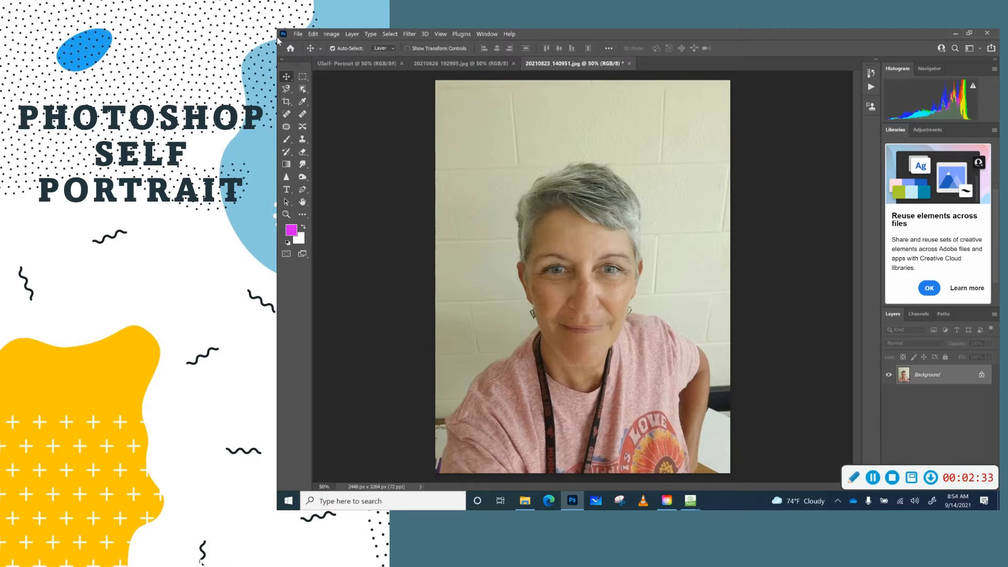
- Crop the selfie photo to the head and shoulders, about 1850 x 2380 px
{"action": "left_click", "coordinate": [286, 103]}
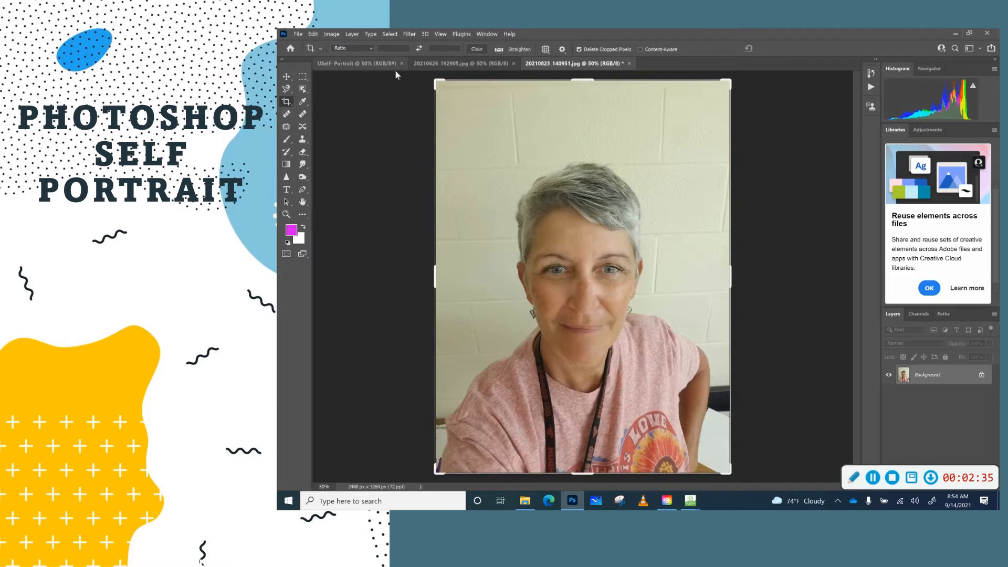
{"action": "left_click_drag", "start_coordinate": [438, 81], "coordinate": [467, 113]}
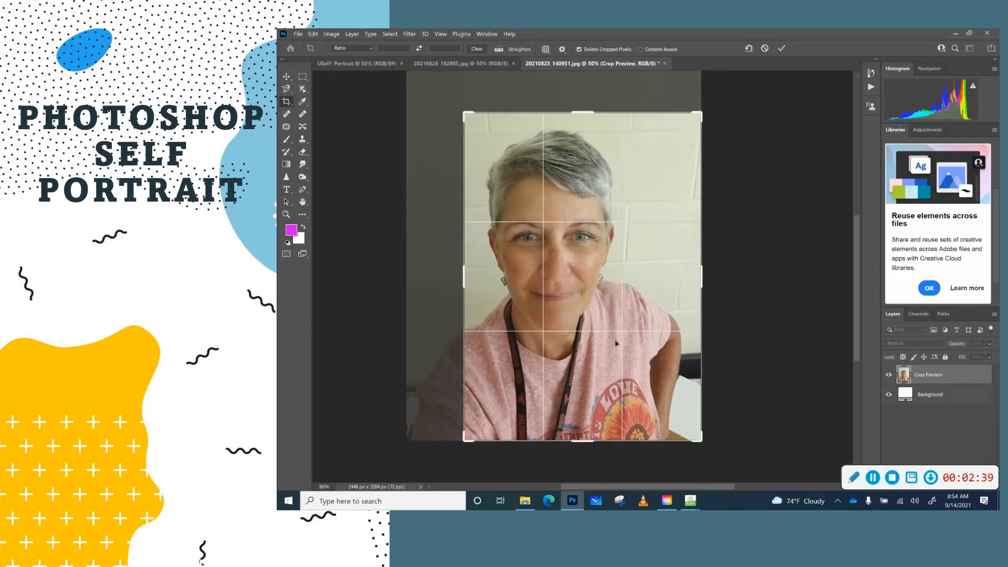
{"action": "left_click_drag", "start_coordinate": [703, 442], "coordinate": [678, 402]}
{"action": "left_click_drag", "start_coordinate": [480, 401], "coordinate": [470, 402]}
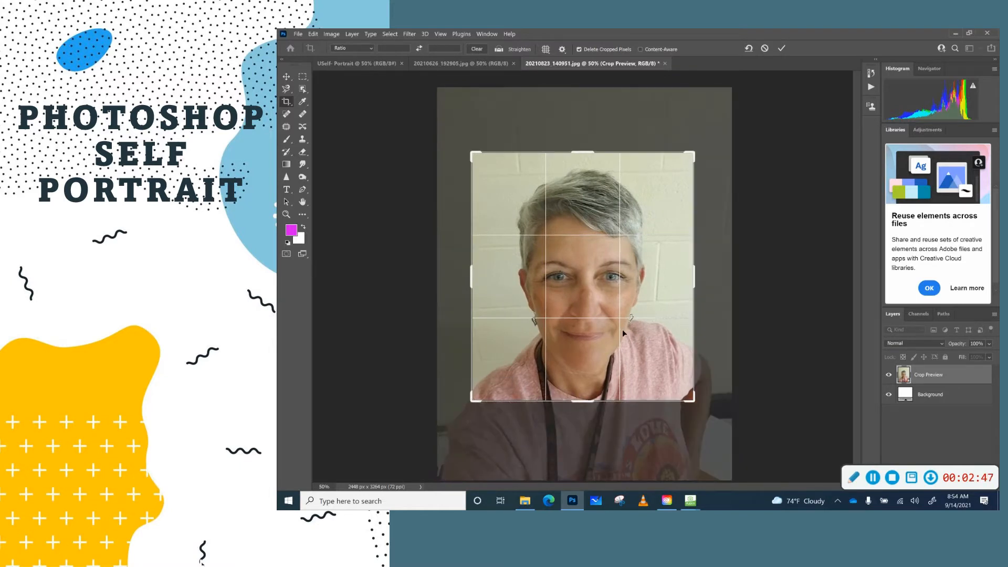
{"action": "left_click_drag", "start_coordinate": [584, 403], "coordinate": [580, 423]}
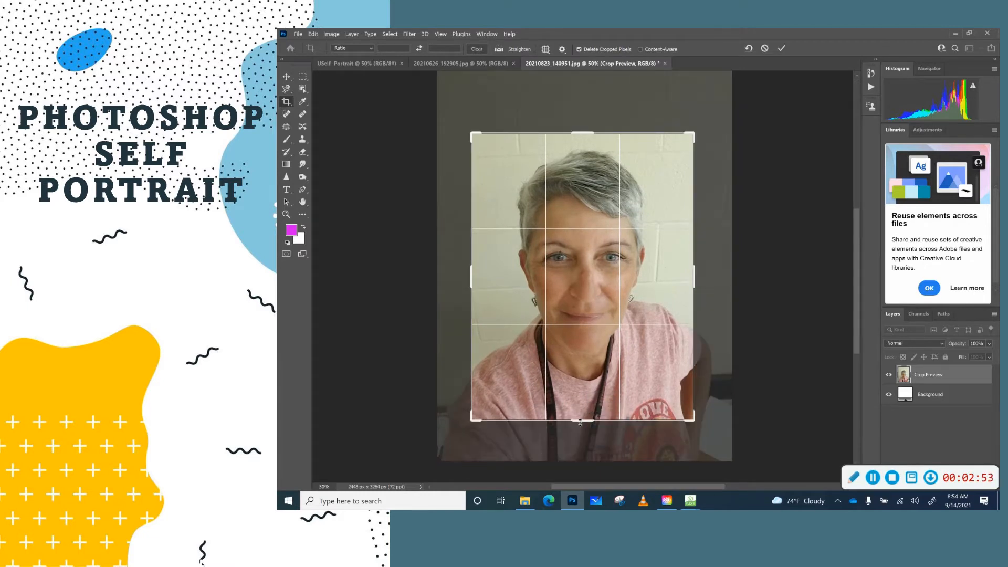
{"action": "left_click", "coordinate": [782, 49]}
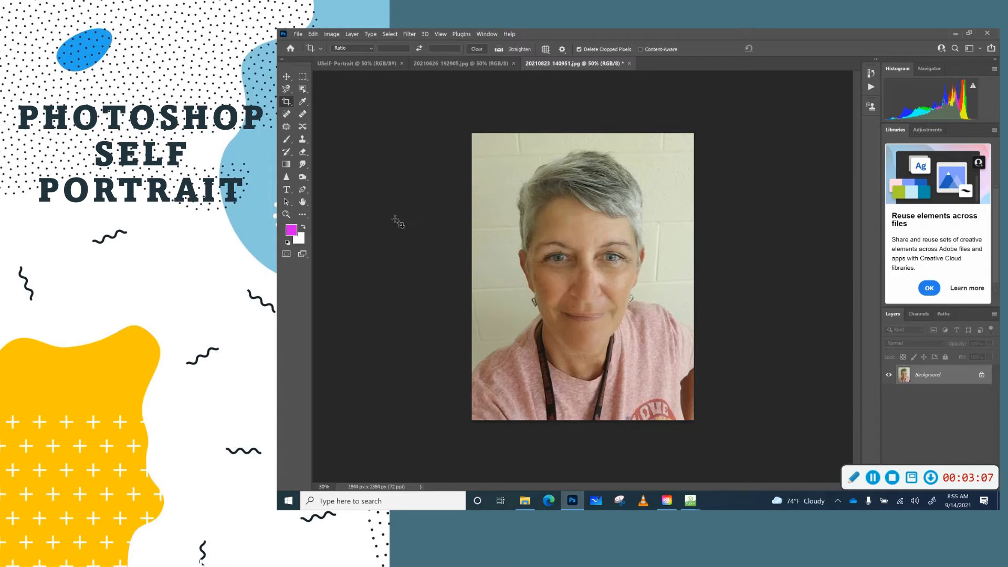
- Select the person's head and shoulders by tracing a closed outline with the Magnetic Lasso tool
{"action": "left_click", "coordinate": [286, 89]}
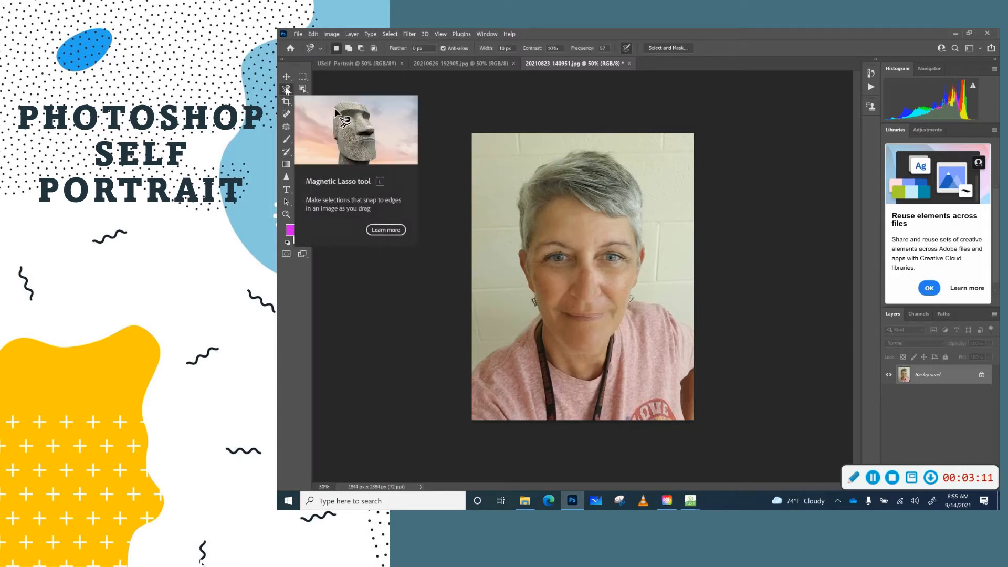
{"action": "left_click", "coordinate": [286, 89]}
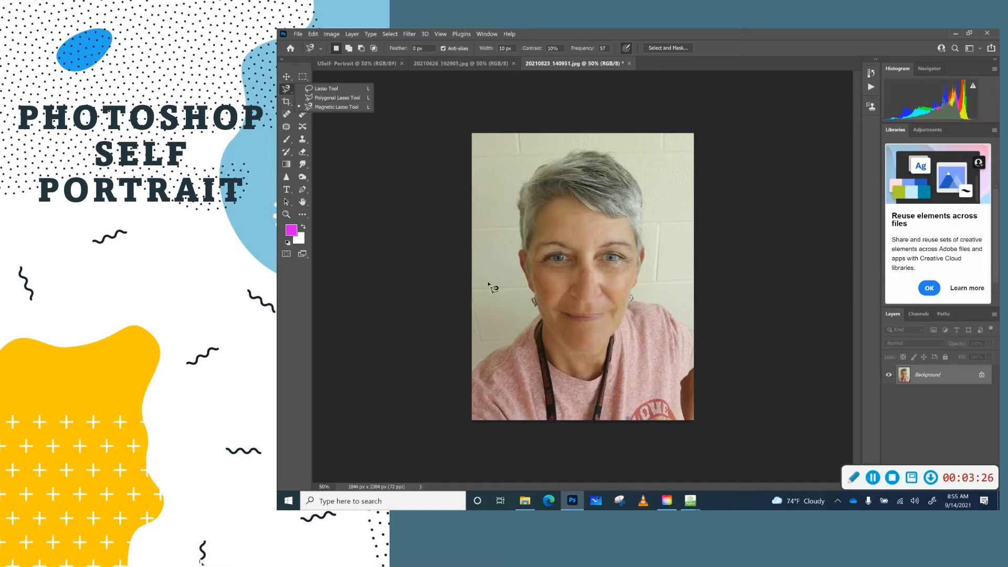
{"action": "key", "text": "ctrl+plus"}
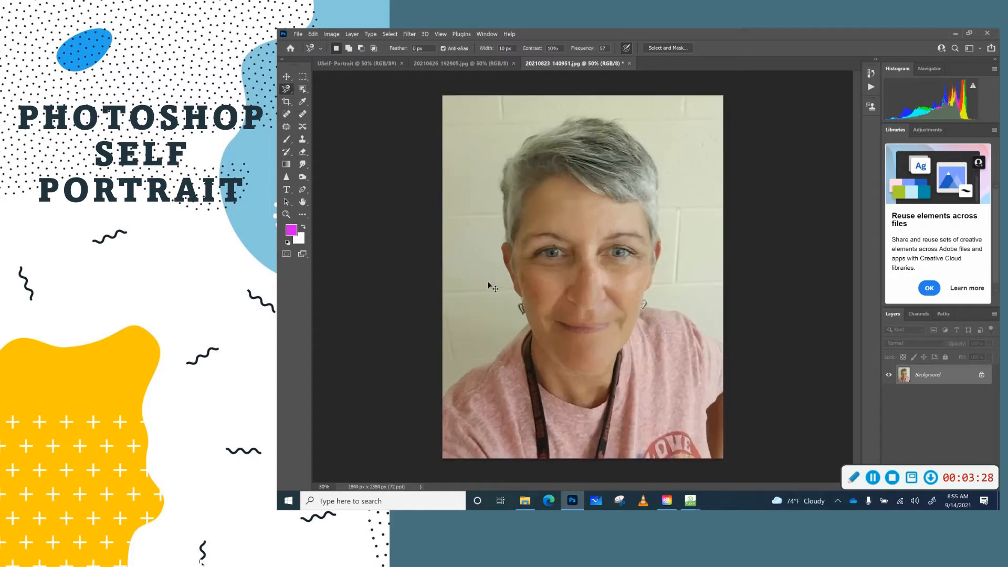
{"action": "key", "text": "ctrl+plus"}
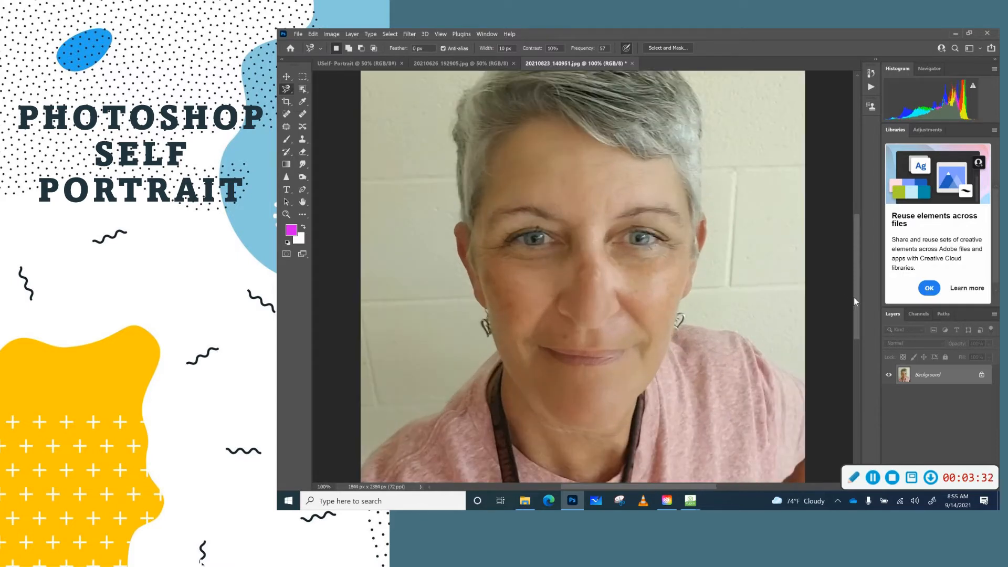
{"action": "left_click_drag", "start_coordinate": [854, 297], "coordinate": [853, 336]}
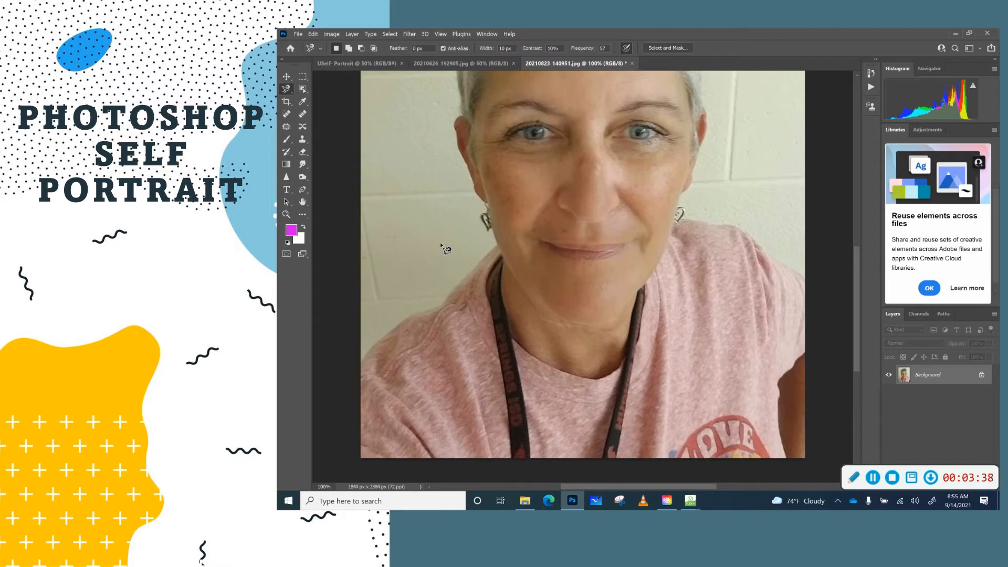
{"action": "left_click", "coordinate": [361, 361]}
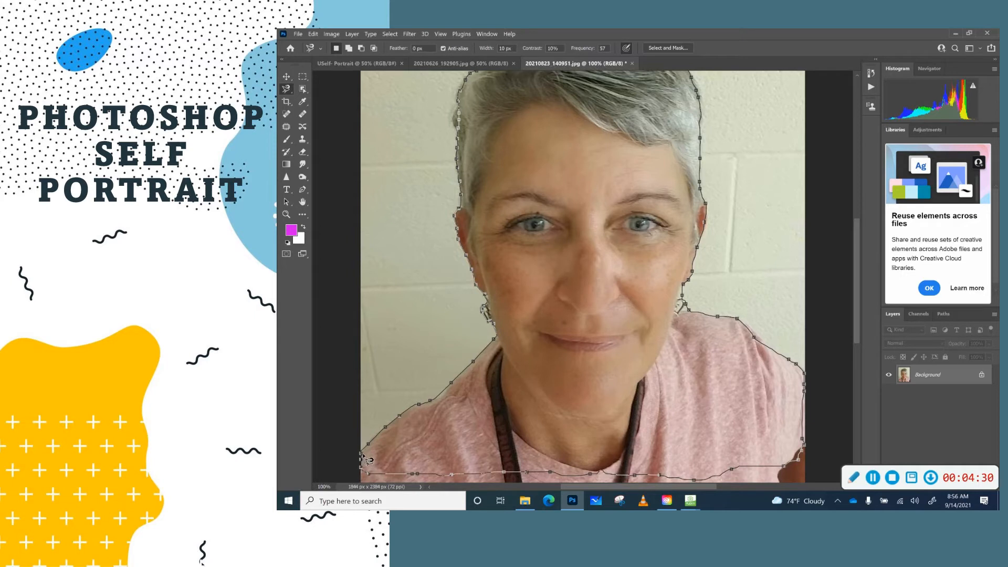
{"action": "left_click", "coordinate": [362, 454]}
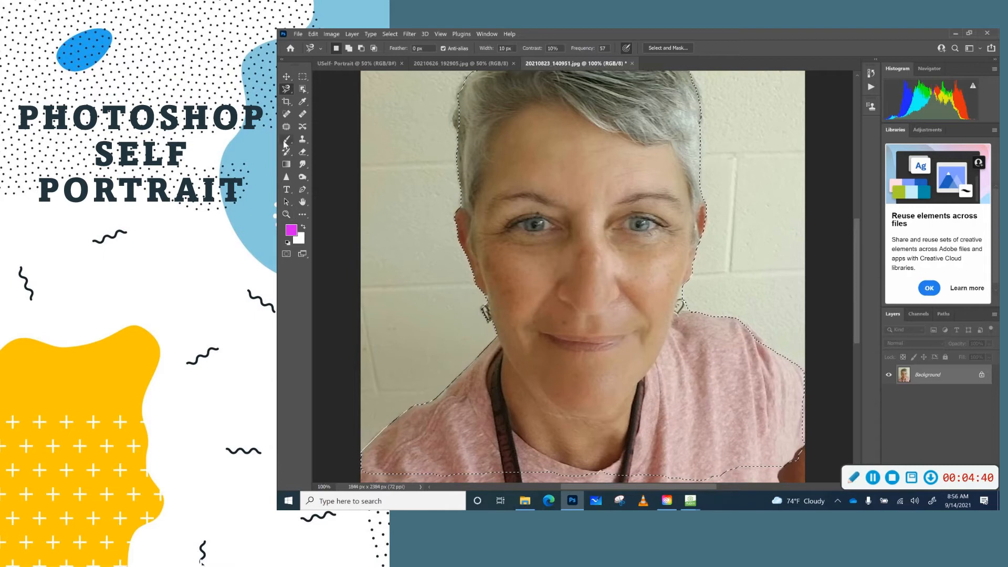
- Move the selected head and shoulders into the Self- Portrait document, placing them in the upper half of the page
{"action": "left_click", "coordinate": [287, 78]}
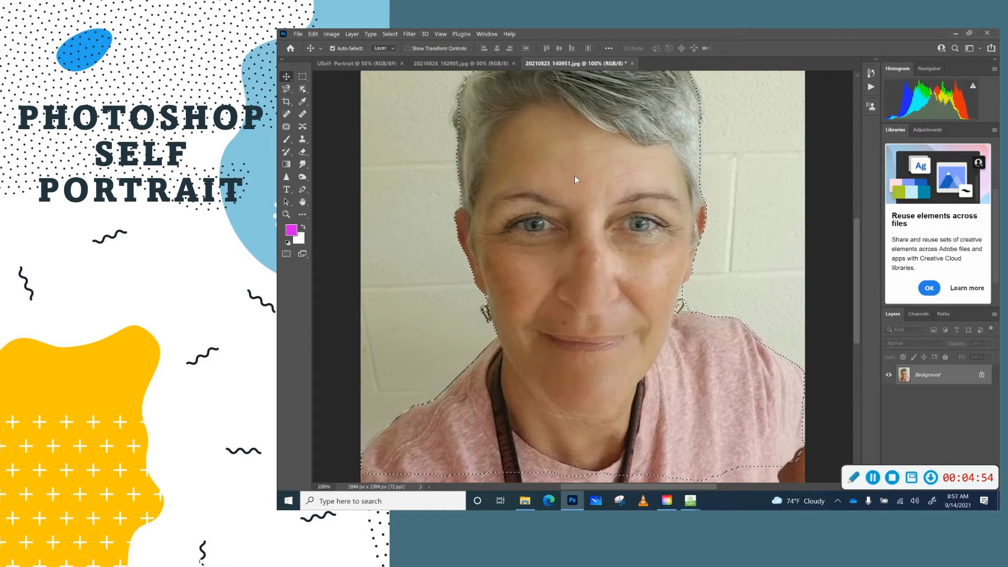
{"action": "left_click_drag", "start_coordinate": [575, 175], "coordinate": [355, 66]}
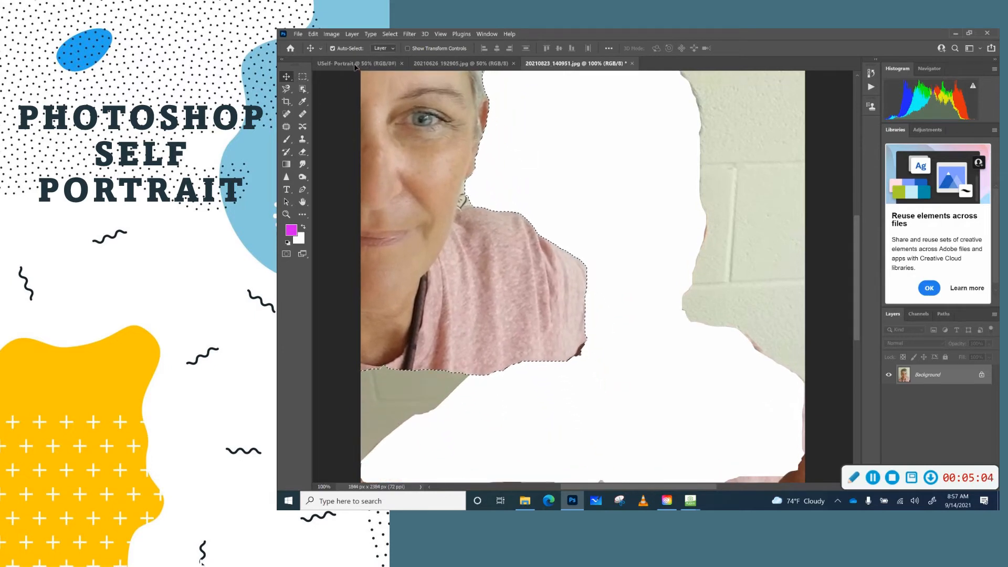
{"action": "left_click", "coordinate": [356, 66]}
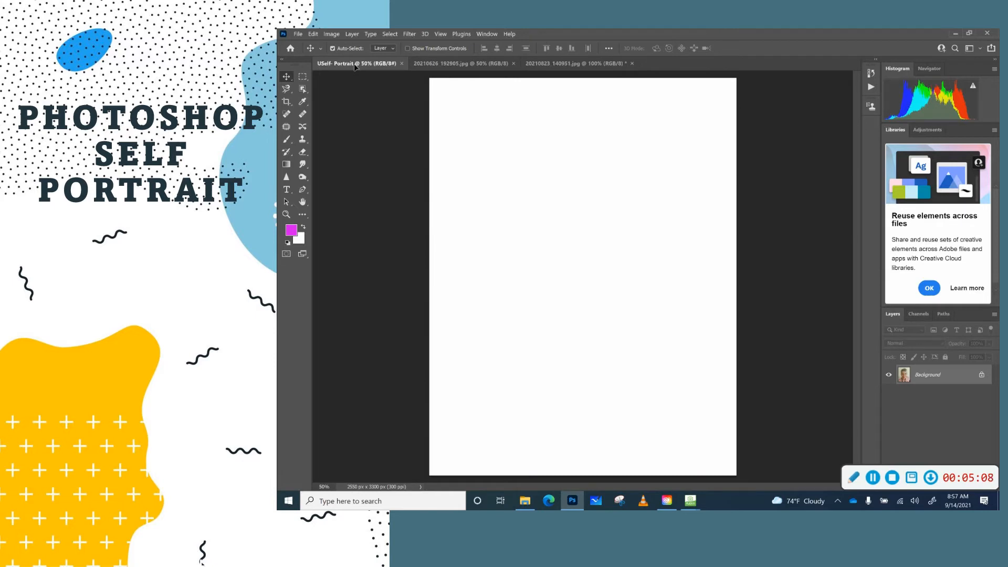
{"action": "left_click_drag", "start_coordinate": [412, 76], "coordinate": [551, 192]}
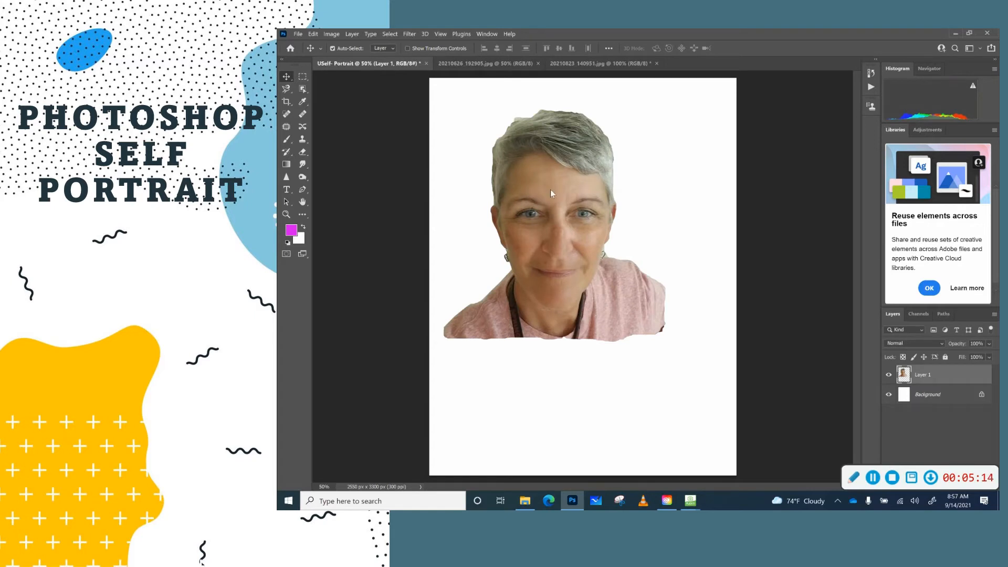
- Scale the head-and-shoulders cutout to 140% and position it to span the width of the page
{"action": "left_click", "coordinate": [313, 35]}
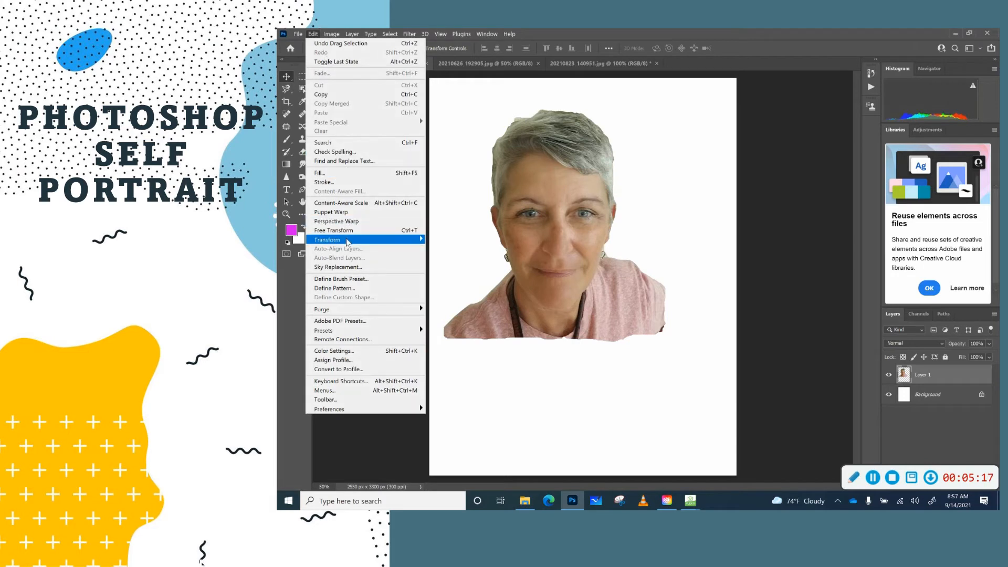
{"action": "mouse_move", "coordinate": [347, 242]}
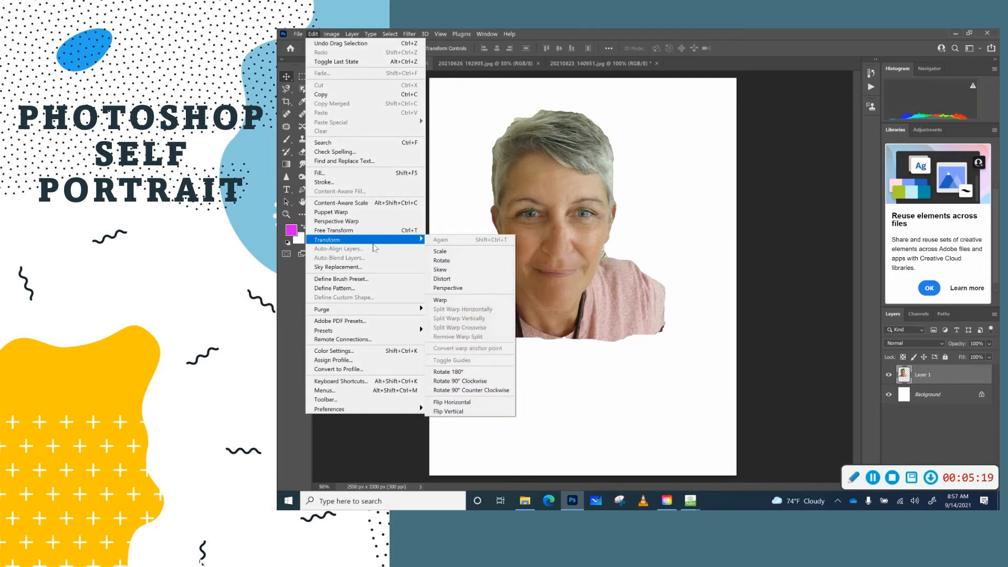
{"action": "left_click", "coordinate": [441, 252]}
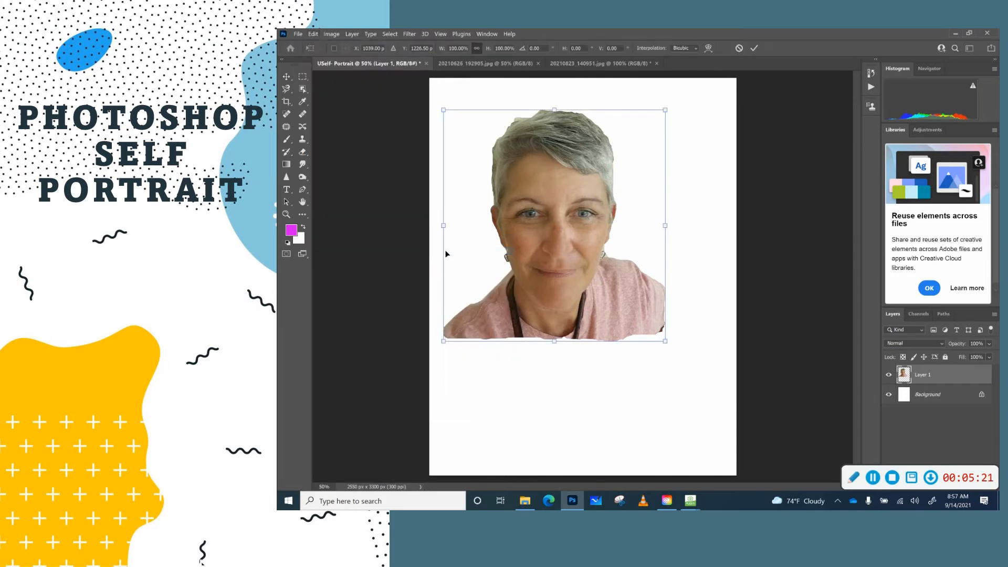
{"action": "left_click_drag", "start_coordinate": [665, 343], "coordinate": [729, 464]}
{"action": "left_click_drag", "start_coordinate": [639, 349], "coordinate": [605, 332]}
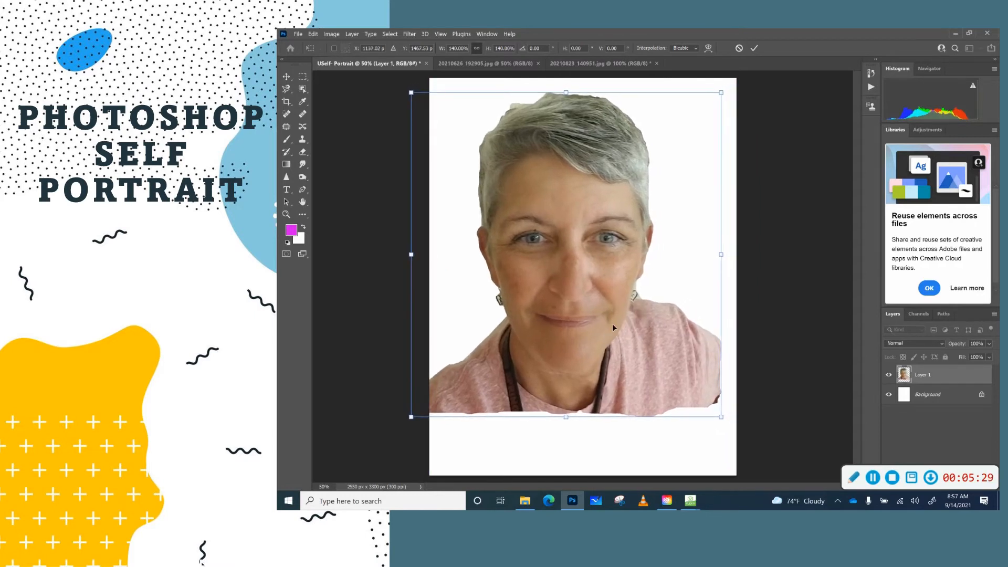
{"action": "left_click", "coordinate": [754, 49]}
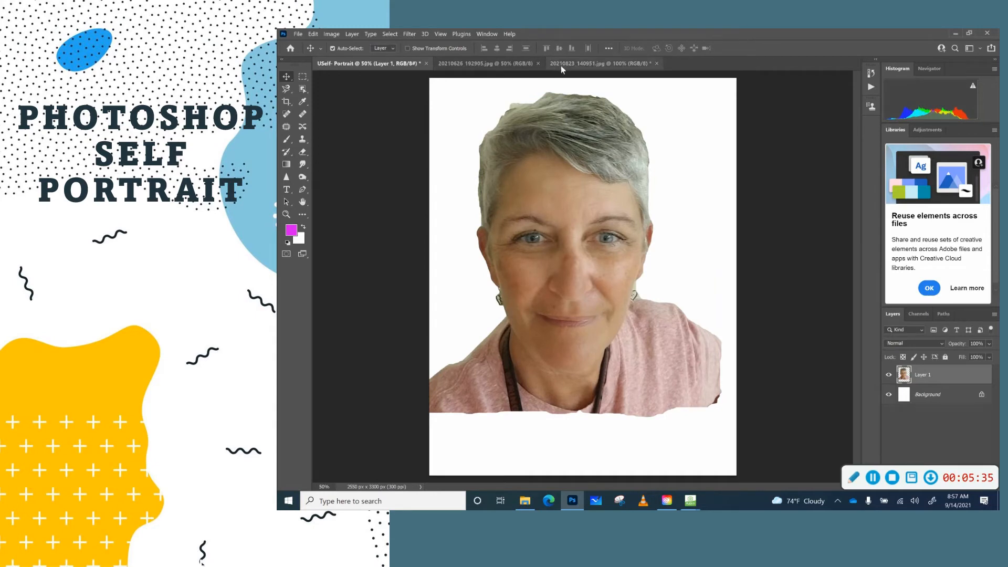
- In the dog photo 20210626_192905, select the dog's head and chest by tracing a closed Magnetic Lasso outline
{"action": "left_click", "coordinate": [503, 64]}
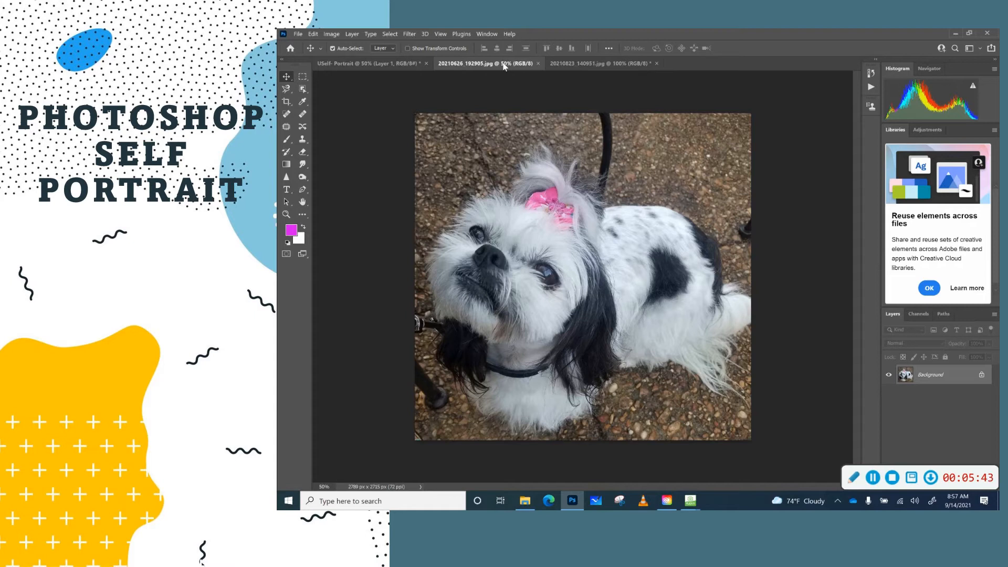
{"action": "left_click", "coordinate": [287, 90]}
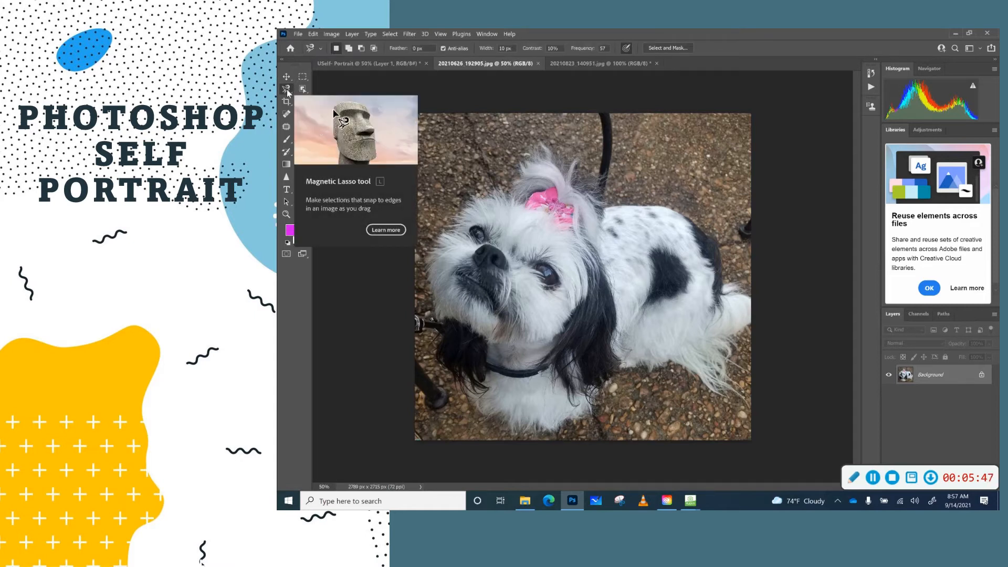
{"action": "left_click", "coordinate": [440, 357]}
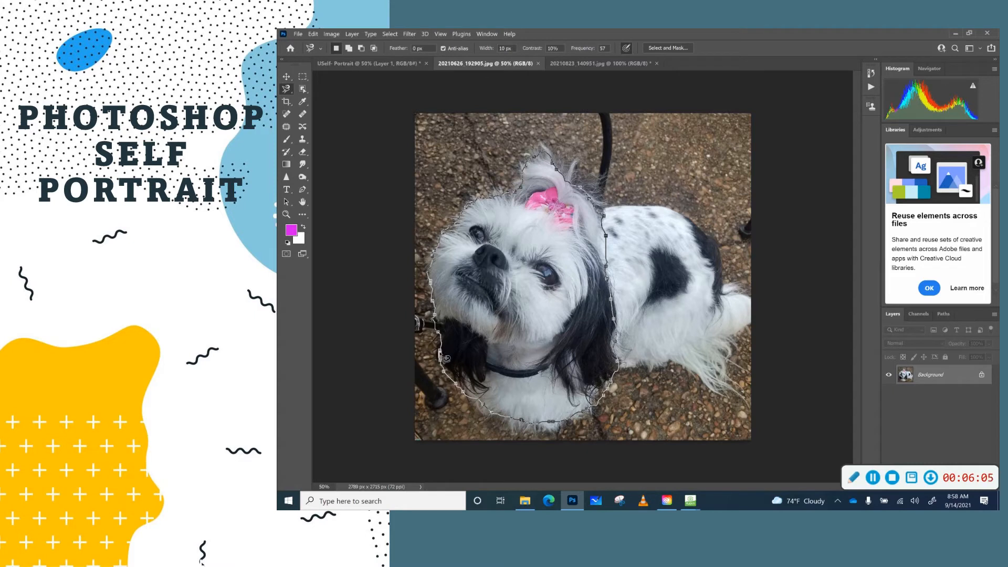
{"action": "left_click", "coordinate": [444, 358]}
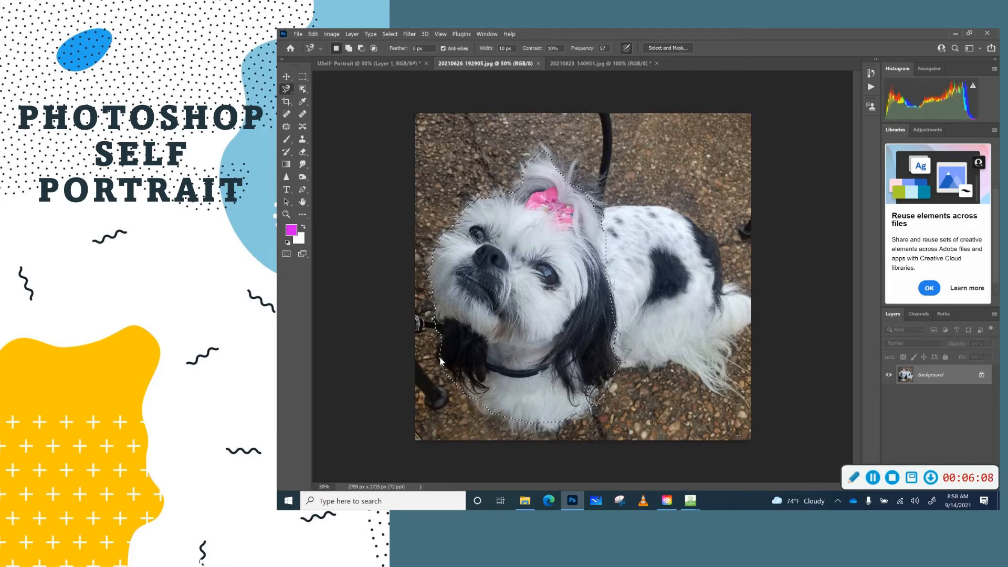
- Move the selected dog into the Self- Portrait document, placing it in the lower right corner of the page
{"action": "left_click", "coordinate": [286, 77]}
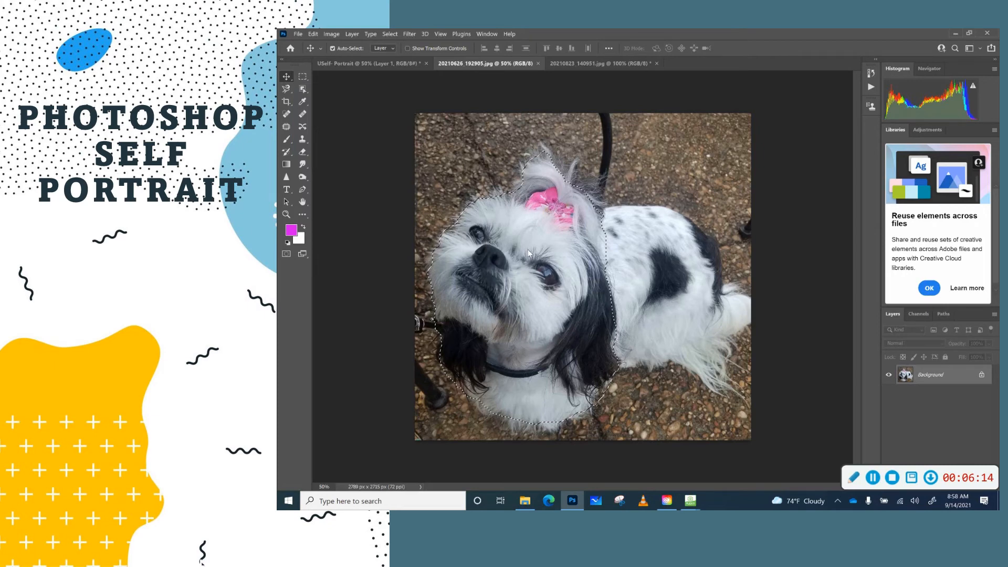
{"action": "left_click_drag", "start_coordinate": [527, 250], "coordinate": [524, 202]}
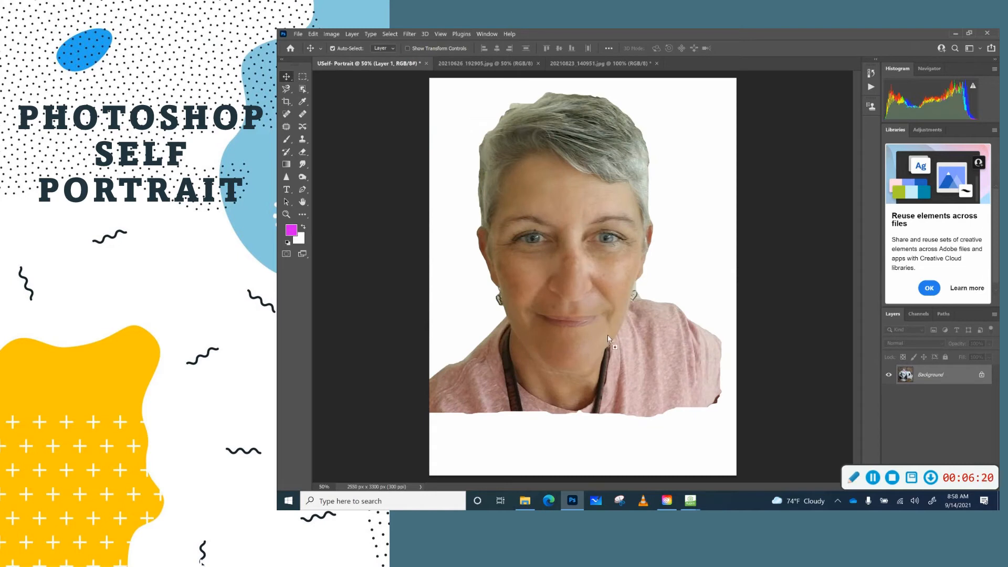
{"action": "left_click_drag", "start_coordinate": [679, 384], "coordinate": [661, 358]}
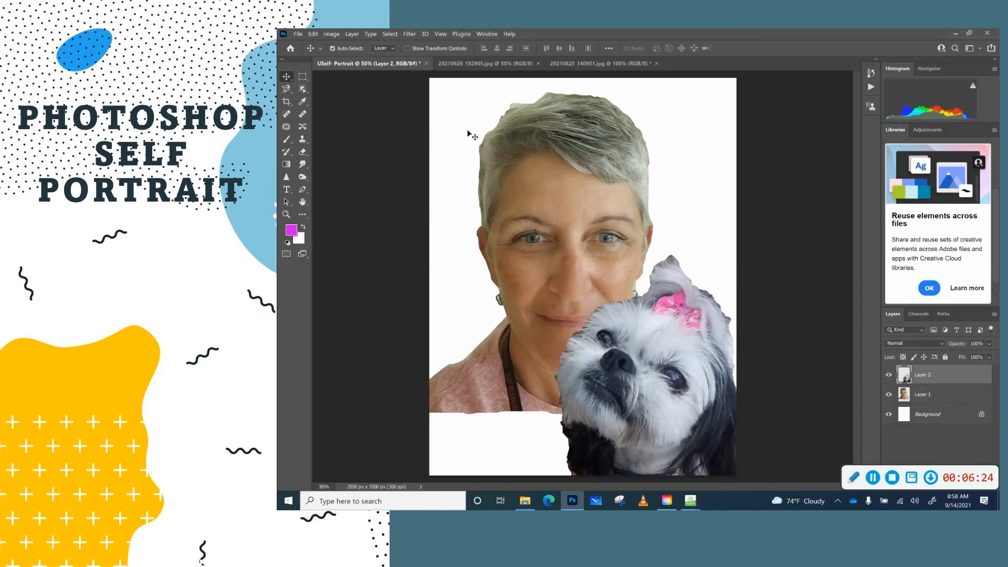
- Scale the dog cutout to about 80% and position it at the page's lower right, overlapping the person's shoulder
{"action": "left_click", "coordinate": [313, 34]}
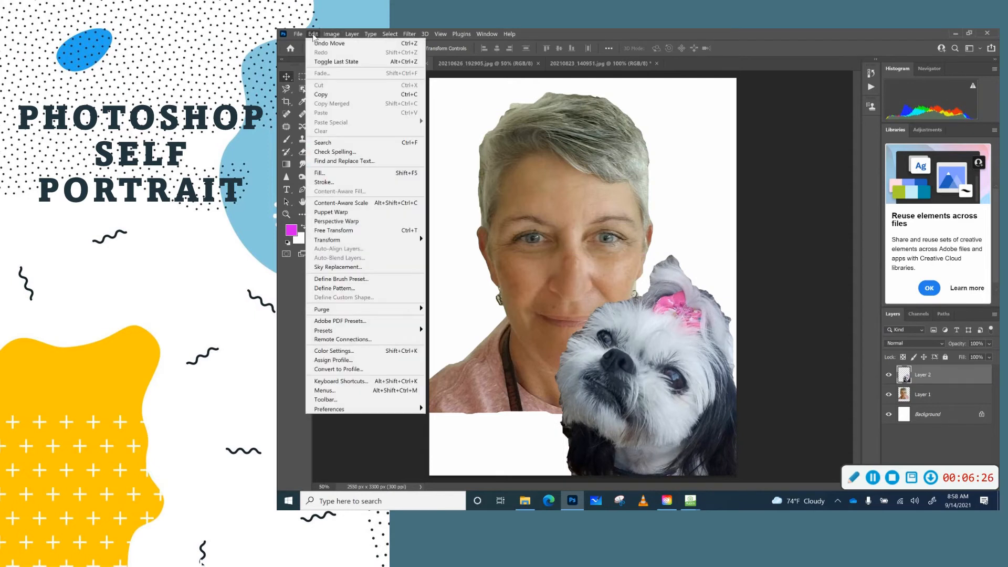
{"action": "mouse_move", "coordinate": [340, 242]}
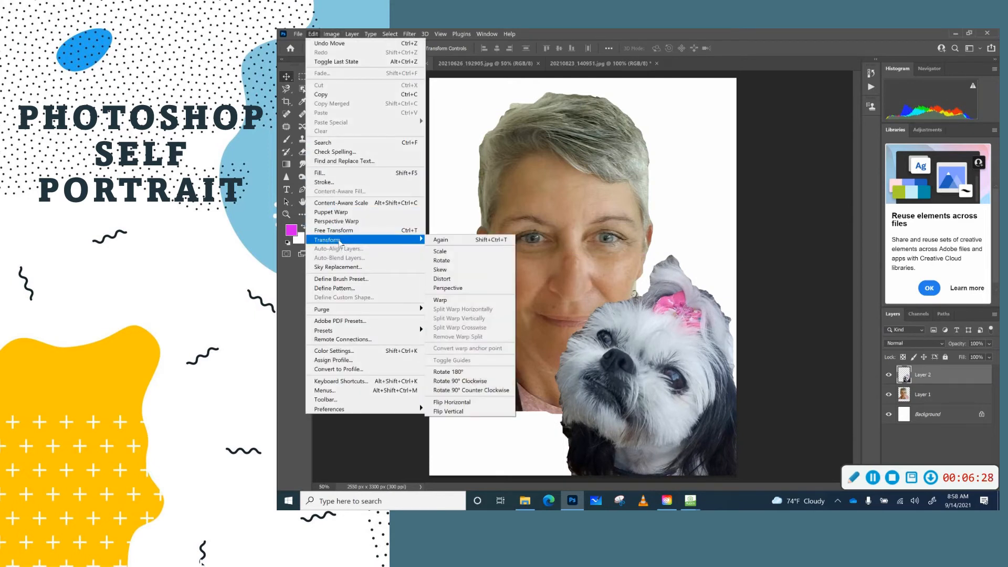
{"action": "left_click", "coordinate": [442, 253]}
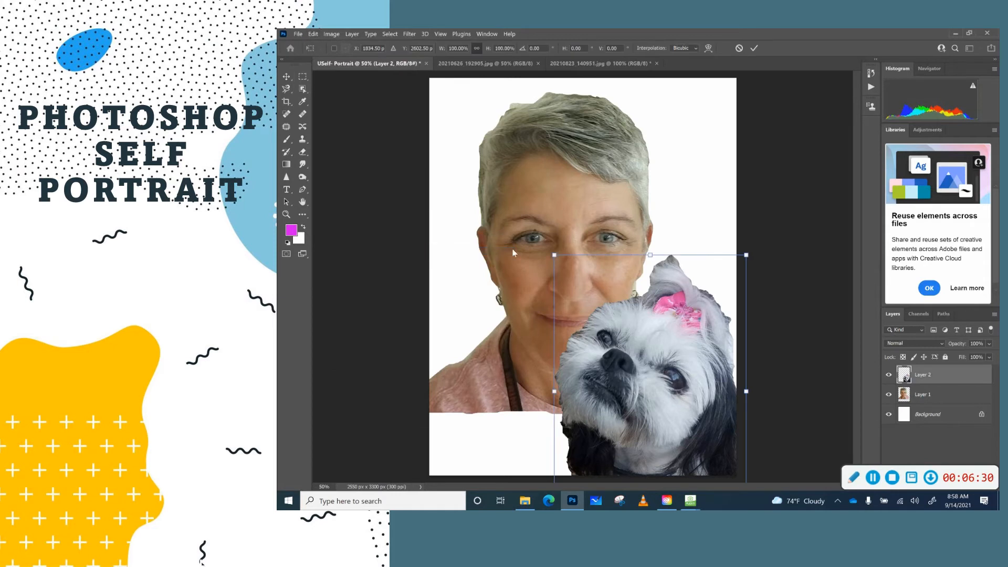
{"action": "left_click_drag", "start_coordinate": [552, 255], "coordinate": [592, 306]}
{"action": "left_click_drag", "start_coordinate": [634, 390], "coordinate": [626, 342]}
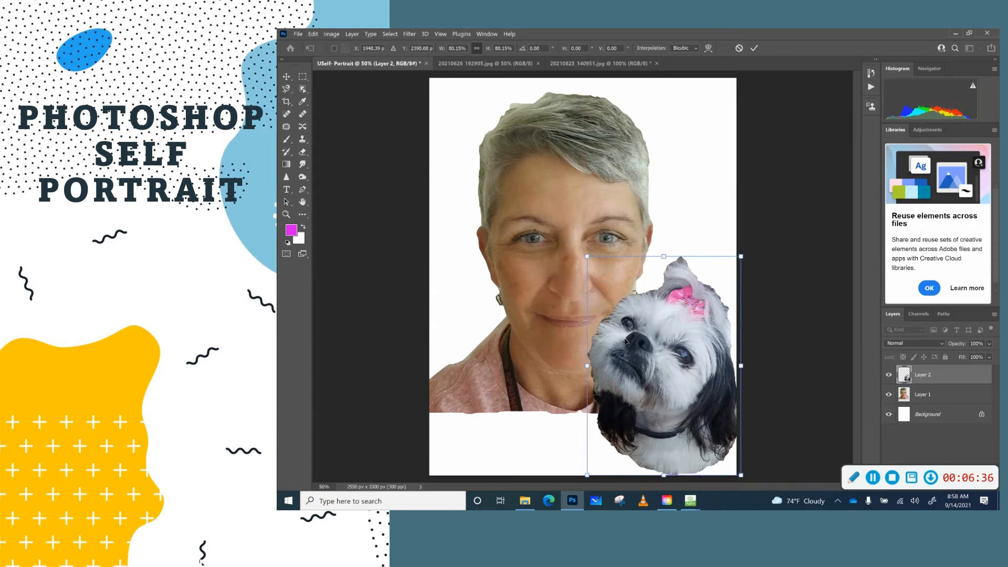
{"action": "left_click", "coordinate": [754, 47]}
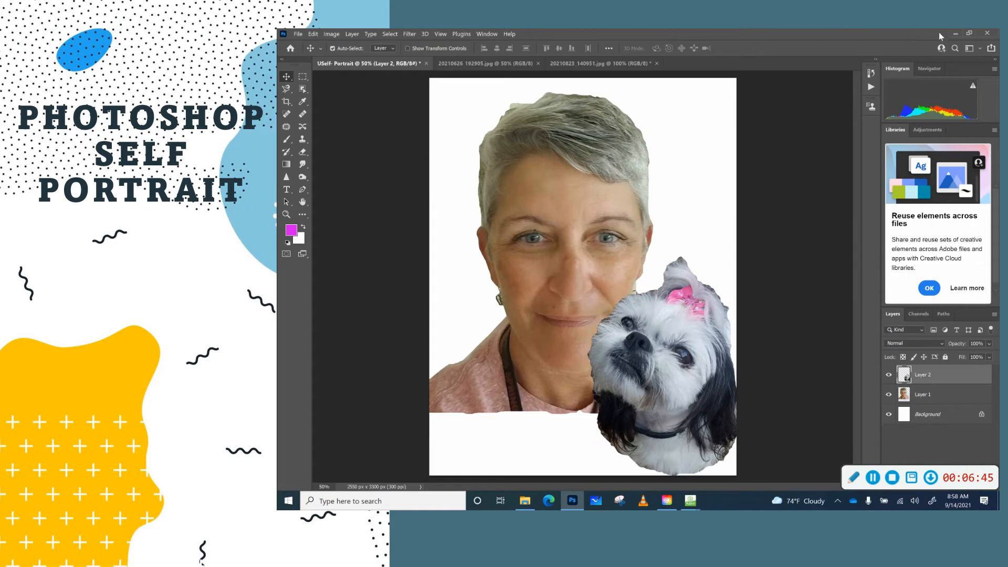
- Minimize the Photoshop and Creative Cloud Desktop windows and switch to Microsoft Edge
{"action": "left_click", "coordinate": [953, 33]}
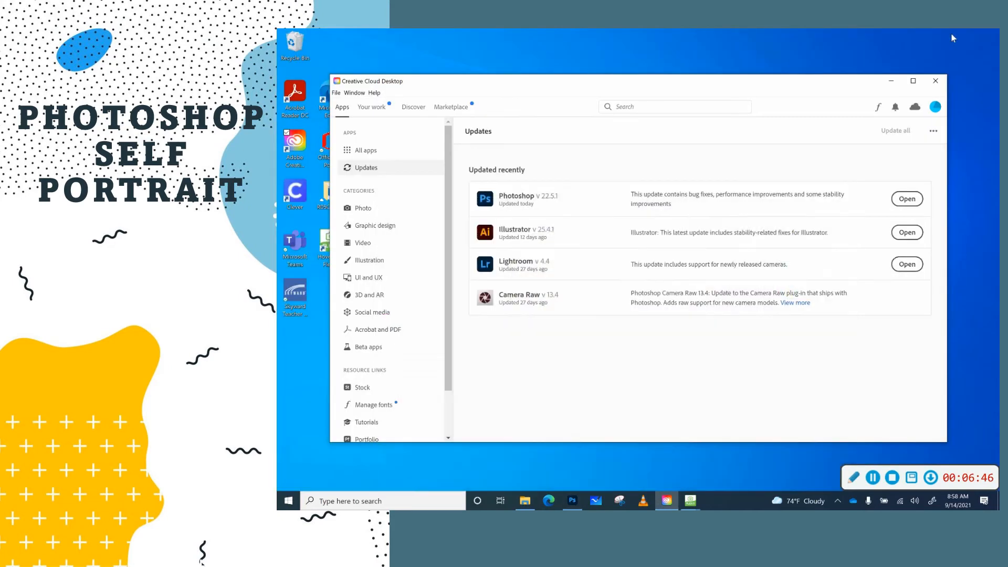
{"action": "left_click", "coordinate": [889, 81]}
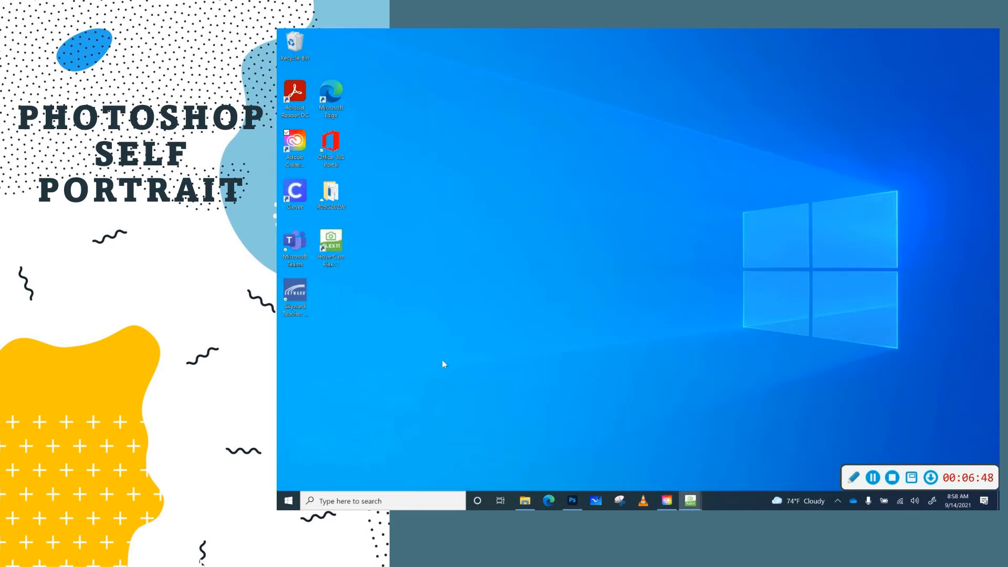
{"action": "left_click", "coordinate": [549, 502]}
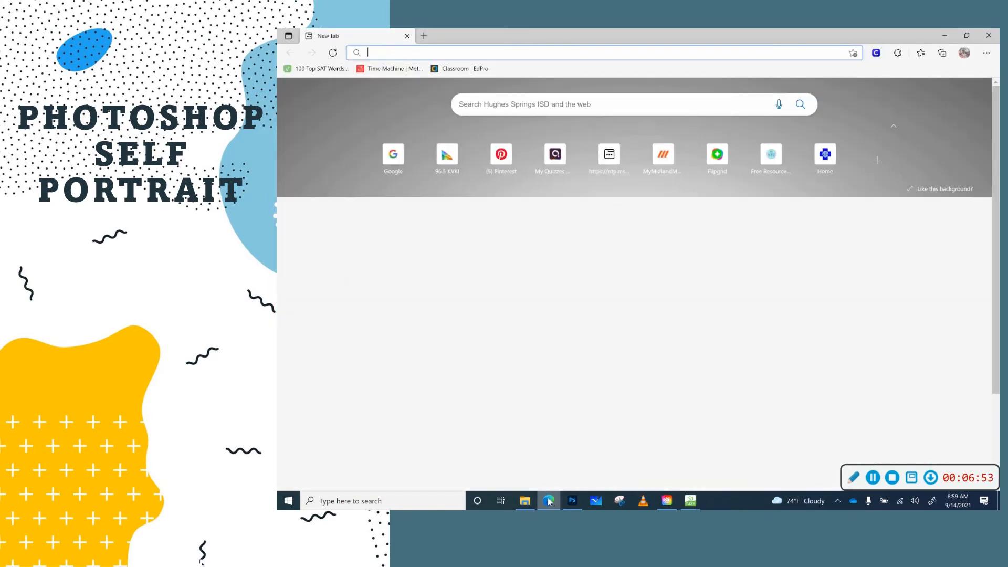
- Search the web for "beach background" and show the image results
{"action": "left_click", "coordinate": [462, 104]}
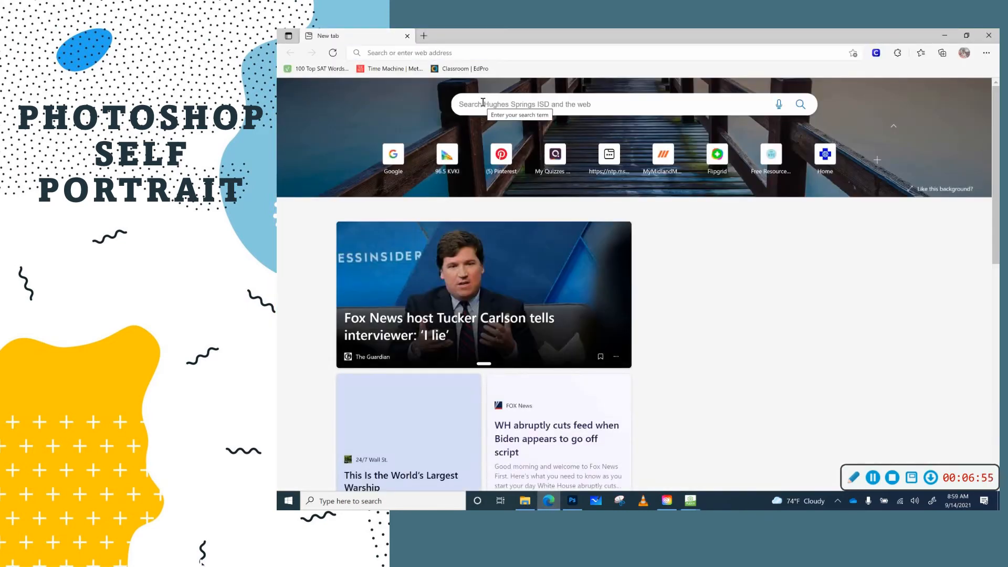
{"action": "type", "text": "be"}
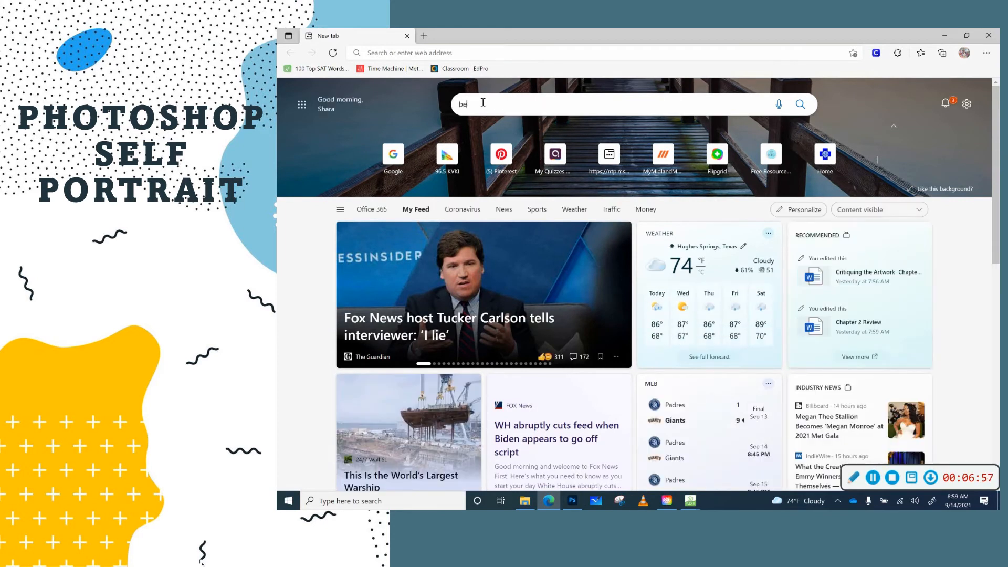
{"action": "type", "text": "ach back"}
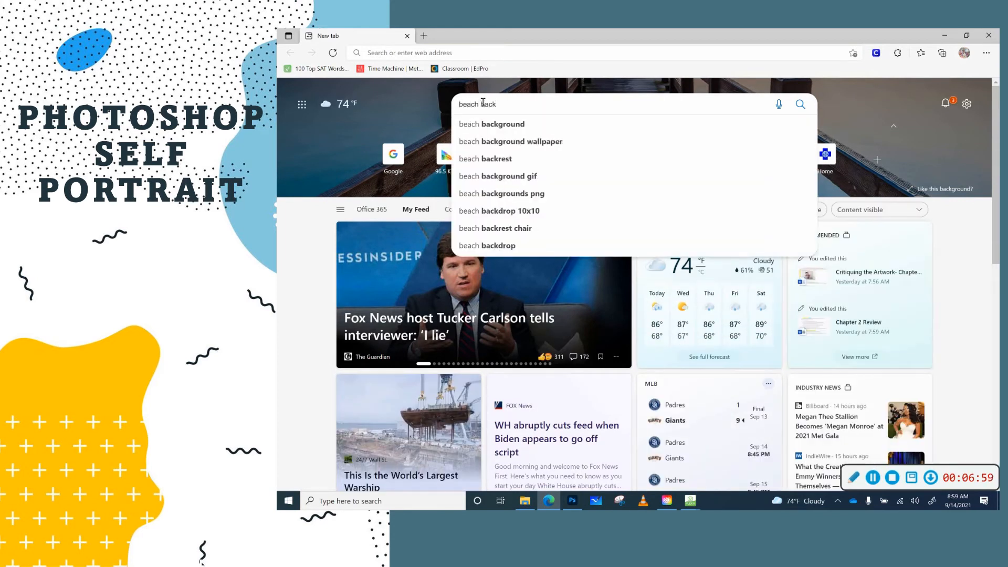
{"action": "type", "text": "grouin"}
{"action": "key", "text": "BackSpace"}
{"action": "key", "text": "BackSpace"}
{"action": "type", "text": "d"}
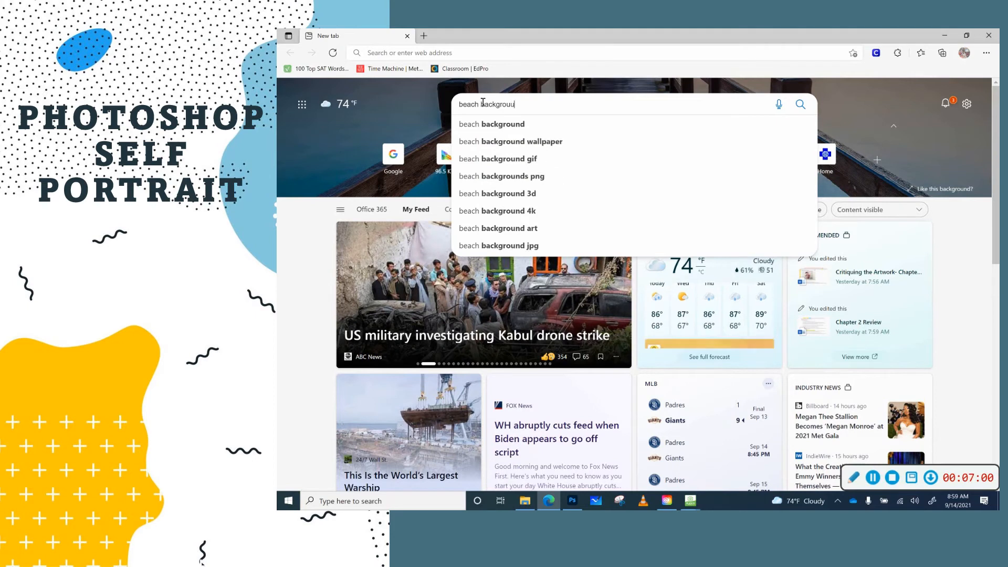
{"action": "key", "text": "BackSpace"}
{"action": "type", "text": "n"}
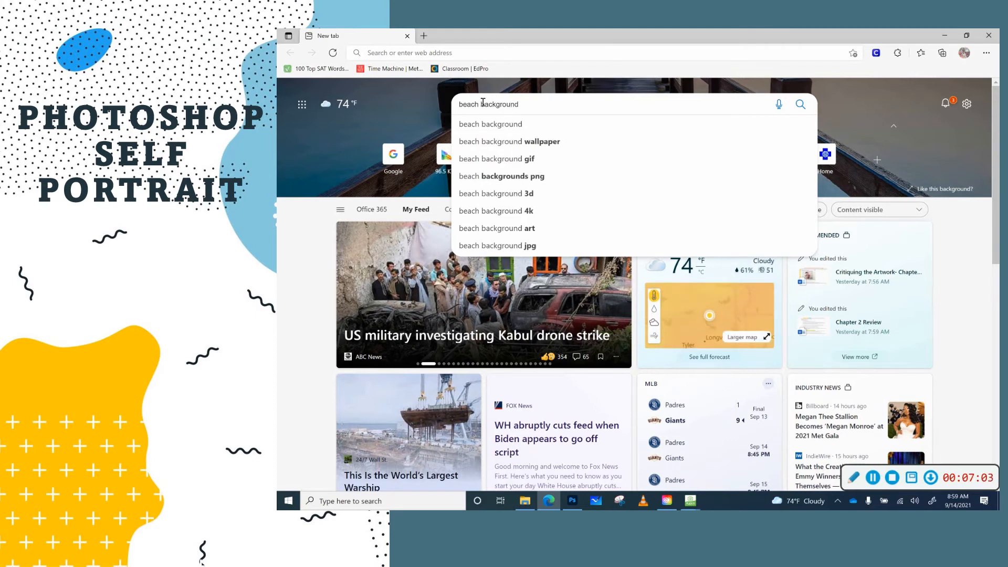
{"action": "type", "text": "d"}
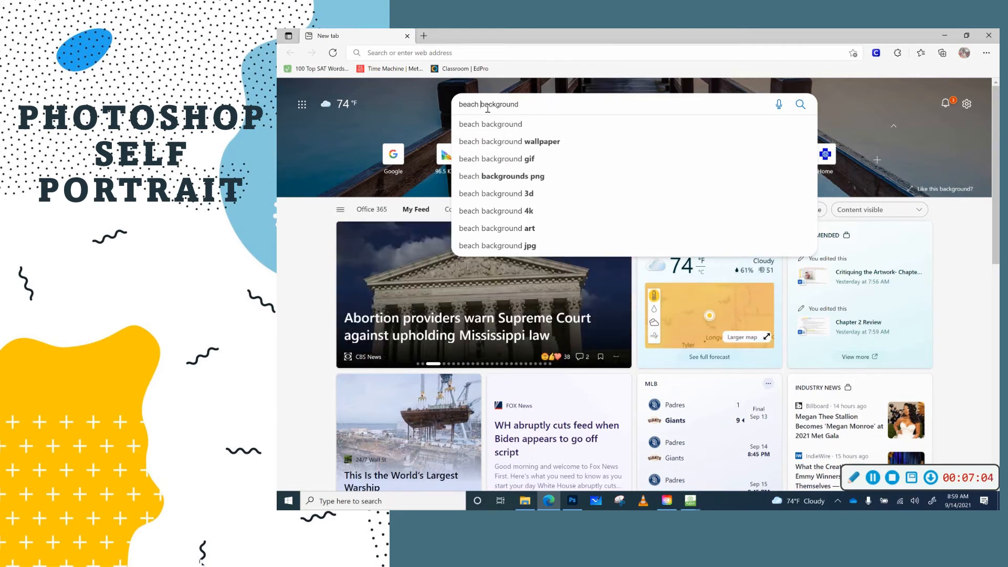
{"action": "double_click", "coordinate": [483, 102]}
{"action": "left_click", "coordinate": [563, 103]}
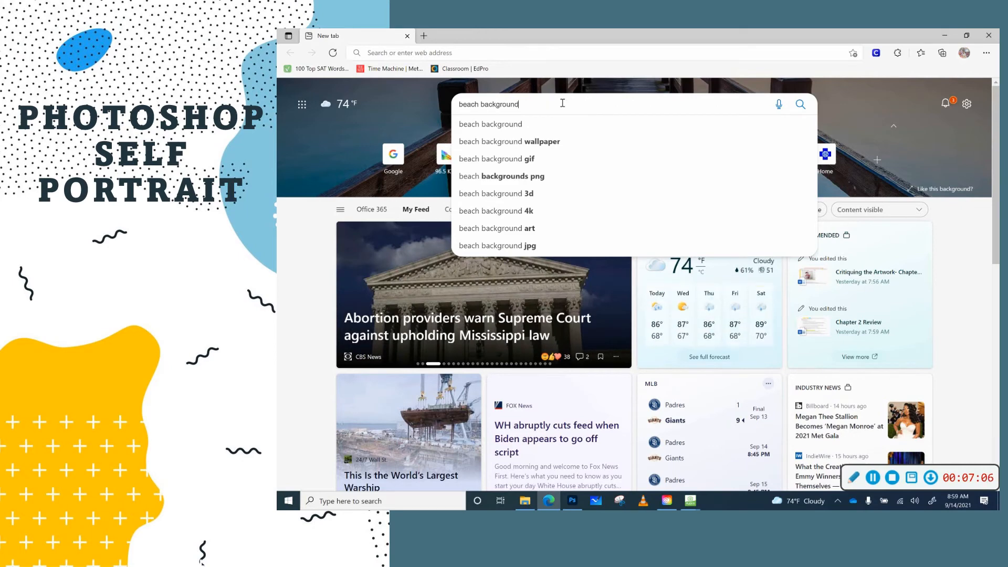
{"action": "key", "text": "Return"}
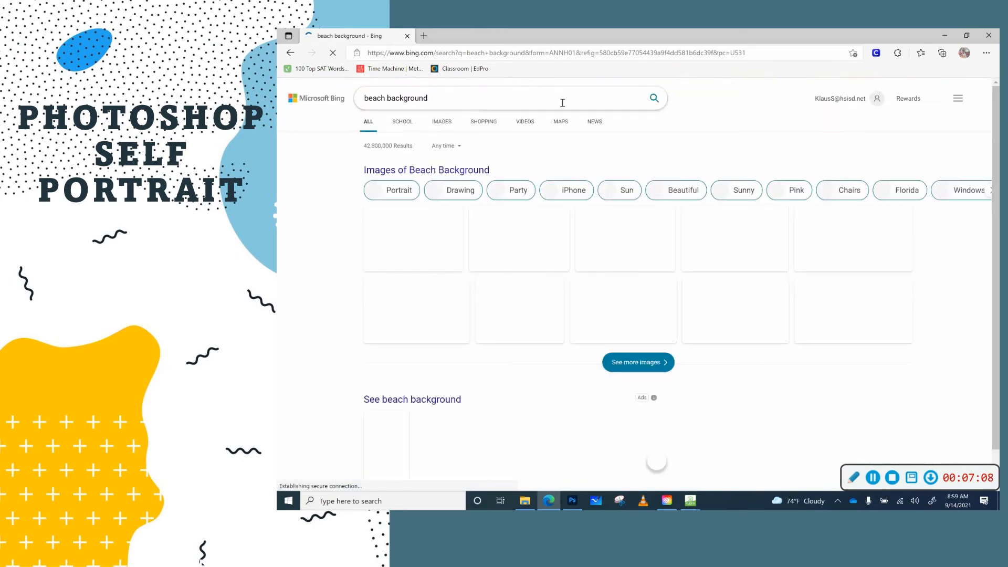
{"action": "left_click", "coordinate": [440, 123]}
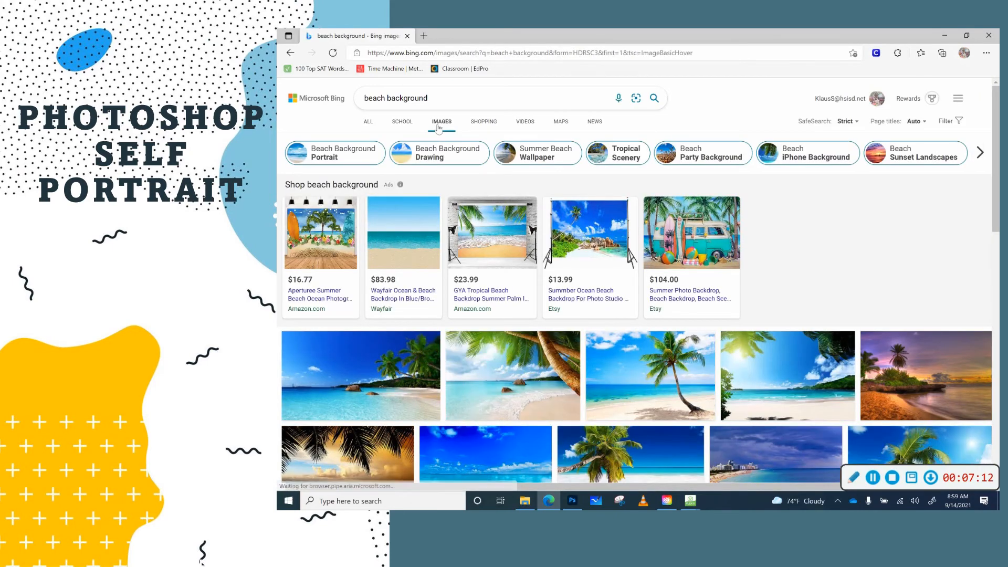
- Browse the beach background image results and open the Caribbean beach picture with leaning palm trunks
{"action": "scroll", "coordinate": [340, 273], "scroll_direction": "down", "scroll_amount": 5}
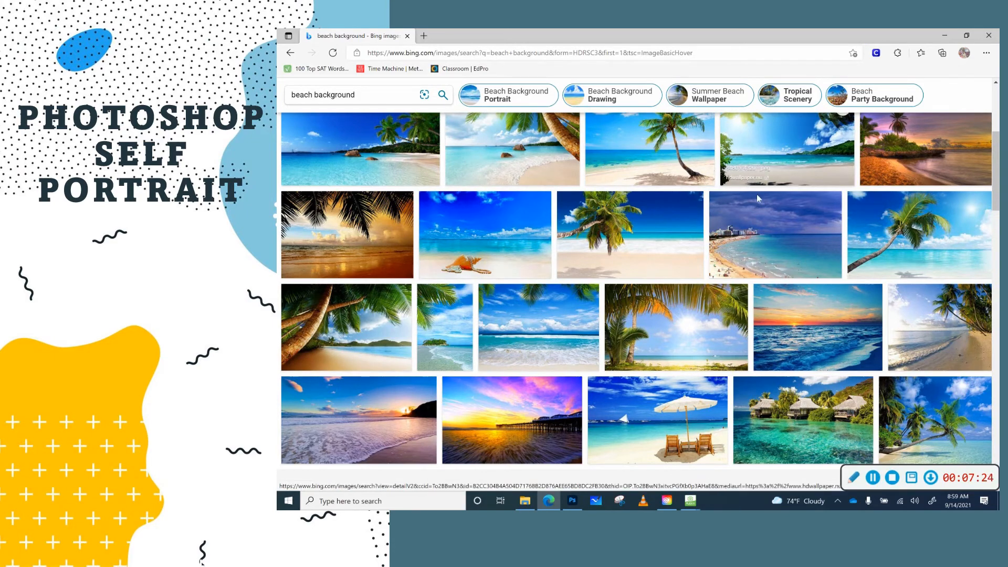
{"action": "scroll", "coordinate": [738, 231], "scroll_direction": "down", "scroll_amount": 2}
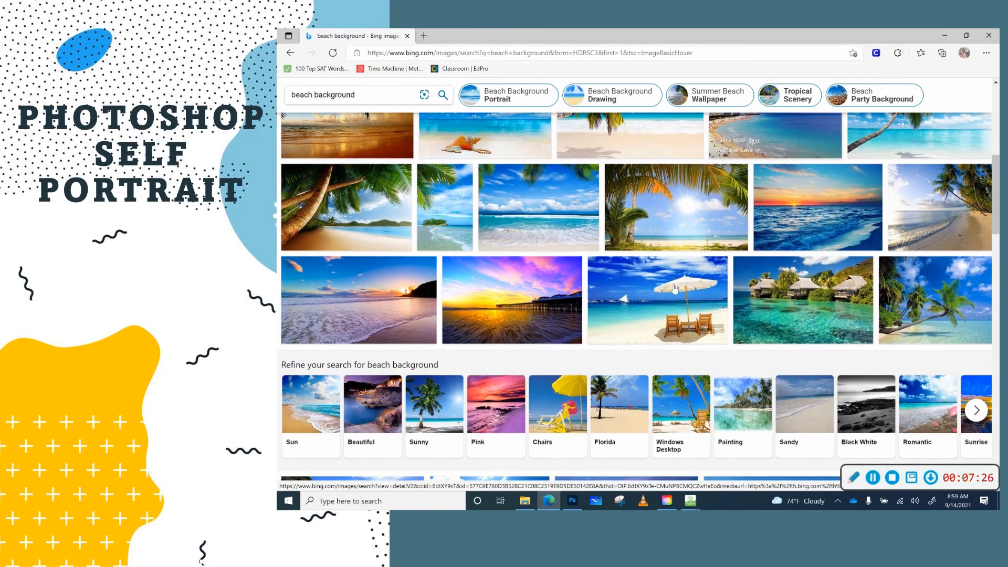
{"action": "scroll", "coordinate": [580, 340], "scroll_direction": "down", "scroll_amount": 2}
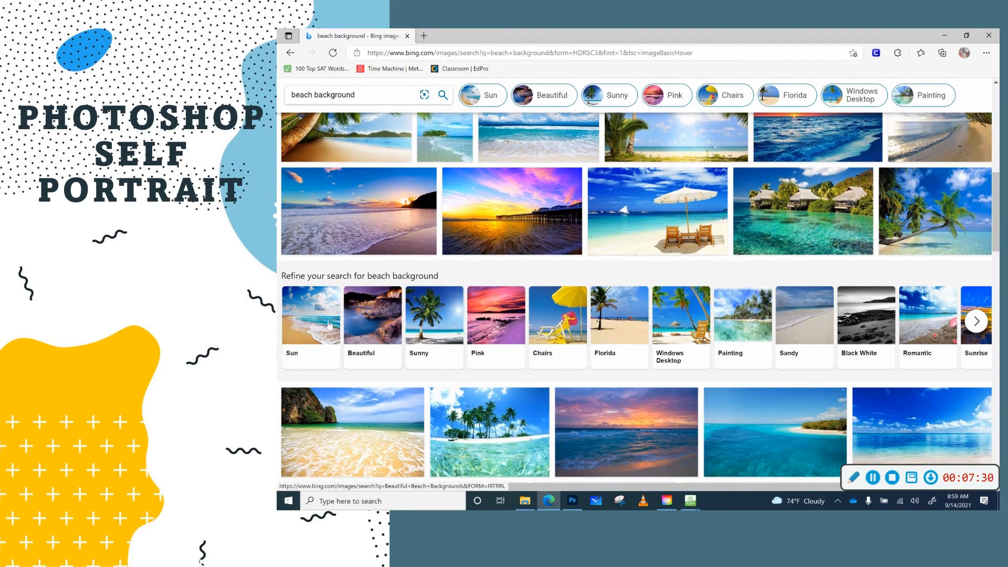
{"action": "scroll", "coordinate": [499, 310], "scroll_direction": "up", "scroll_amount": 3}
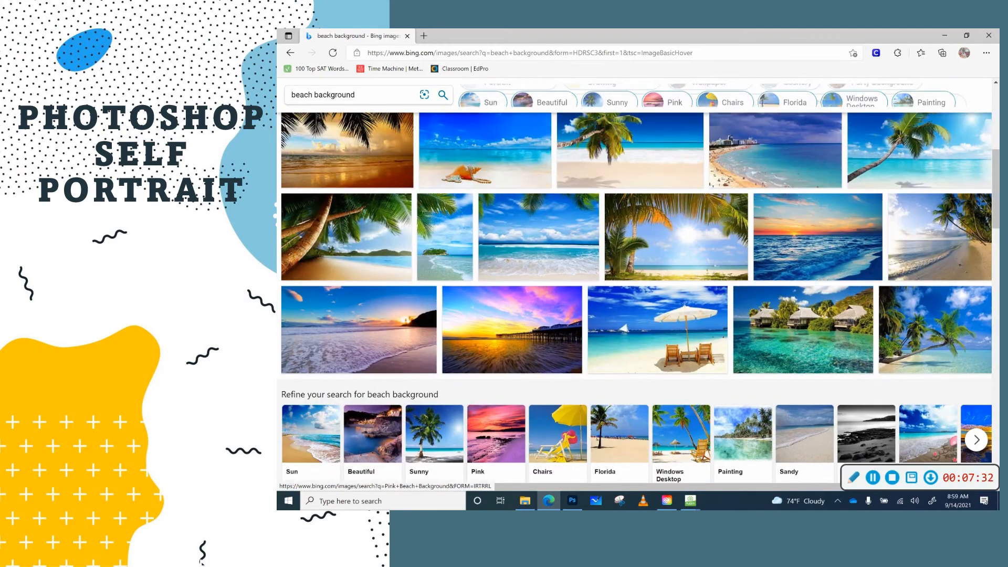
{"action": "left_click", "coordinate": [337, 275]}
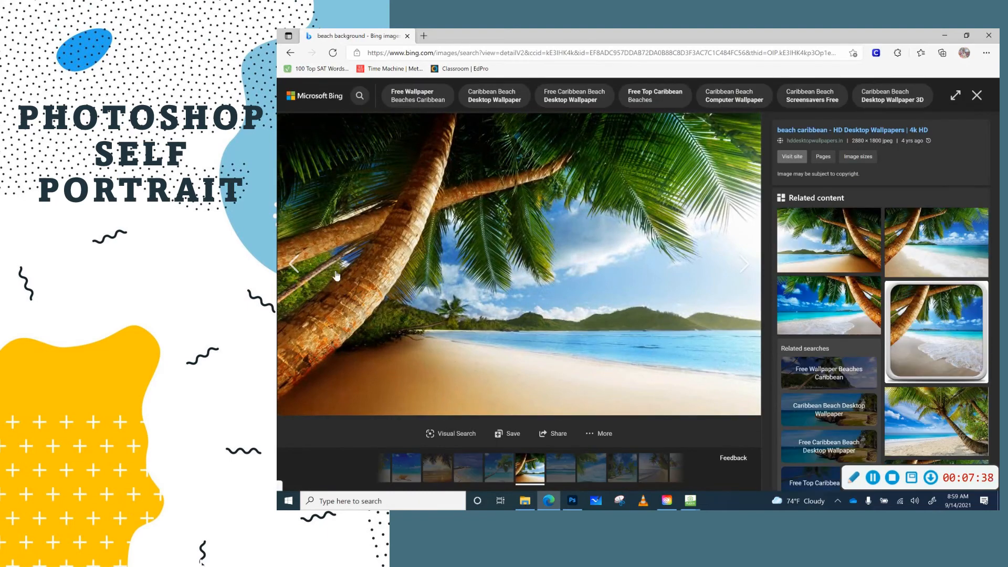
- Save the opened beach picture as the JPEG image beach-caribbean in the Downloads folder
{"action": "right_click", "coordinate": [469, 237]}
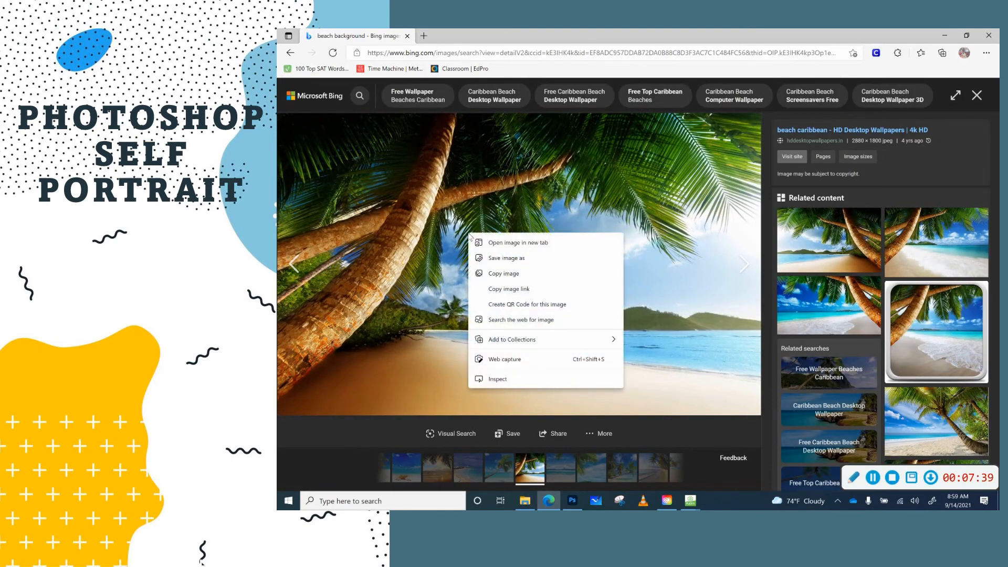
{"action": "left_click", "coordinate": [491, 258]}
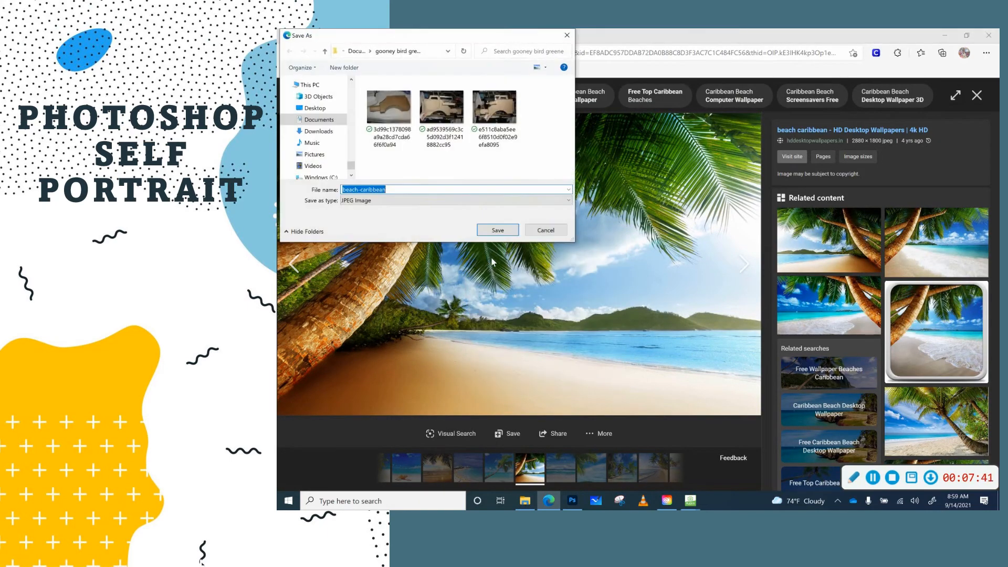
{"action": "left_click", "coordinate": [324, 132]}
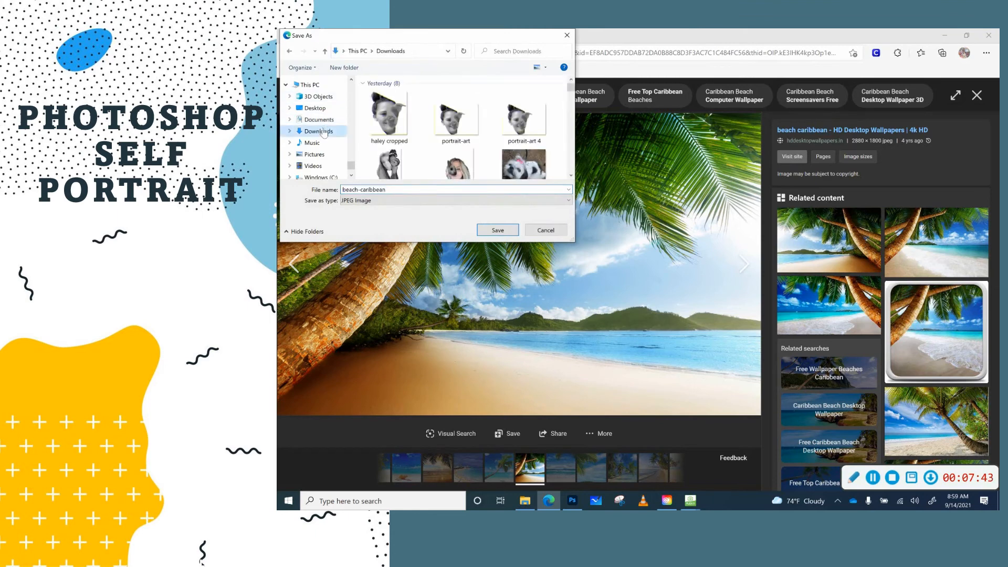
{"action": "left_click", "coordinate": [497, 230]}
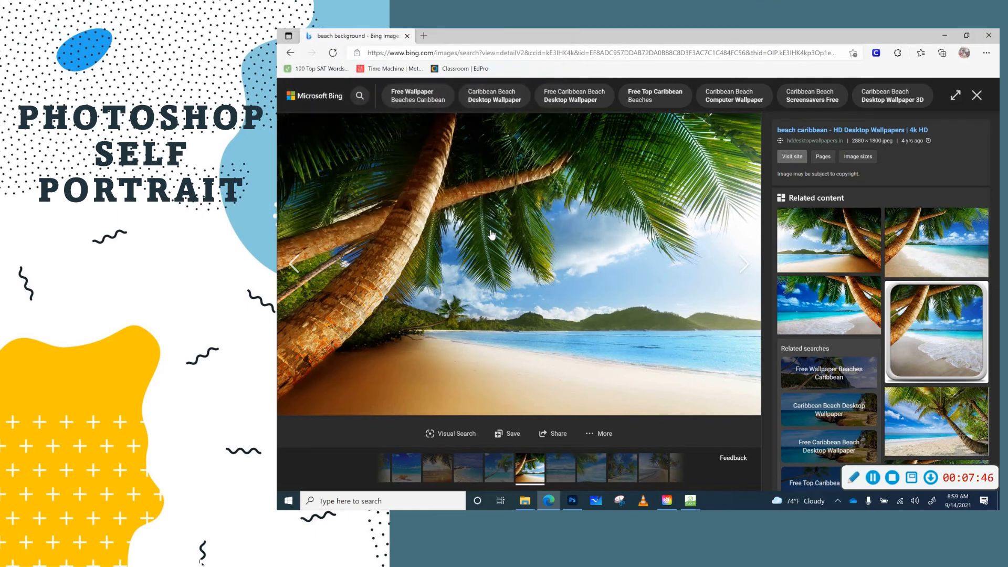
- Switch to Photoshop and open beach-caribbean from the Downloads folder
{"action": "left_click", "coordinate": [573, 502]}
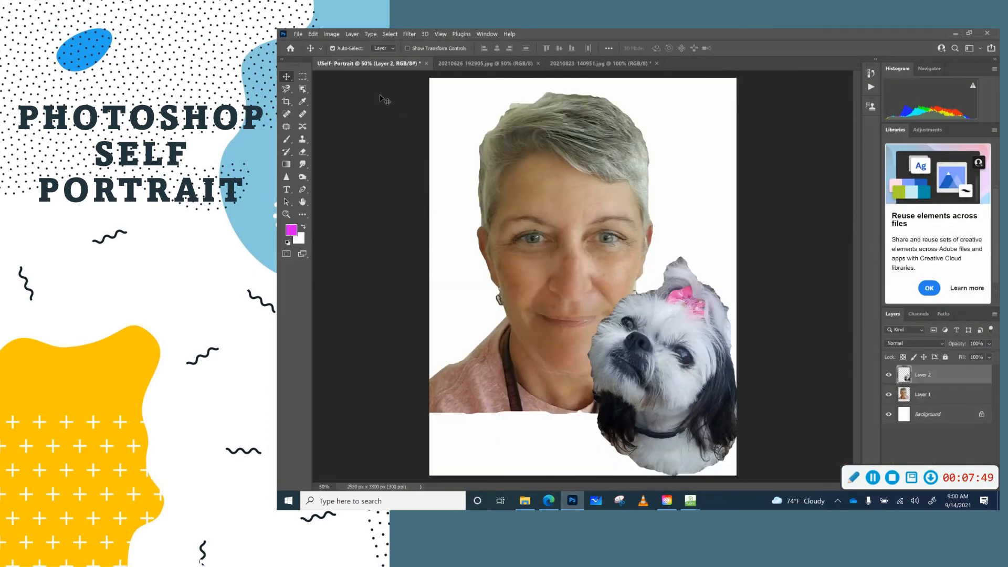
{"action": "left_click", "coordinate": [298, 34]}
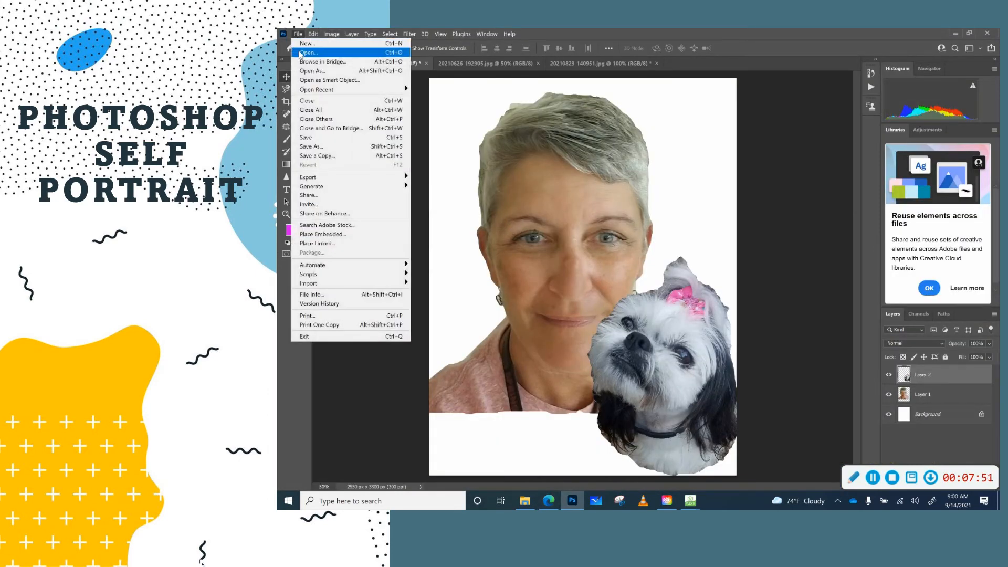
{"action": "left_click", "coordinate": [302, 53]}
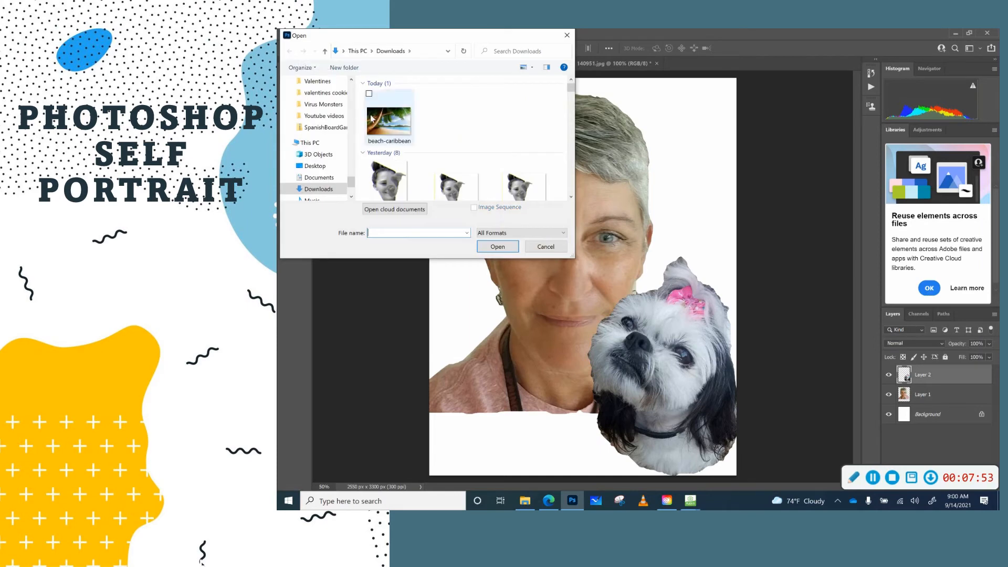
{"action": "left_click", "coordinate": [388, 122]}
{"action": "left_click", "coordinate": [504, 249]}
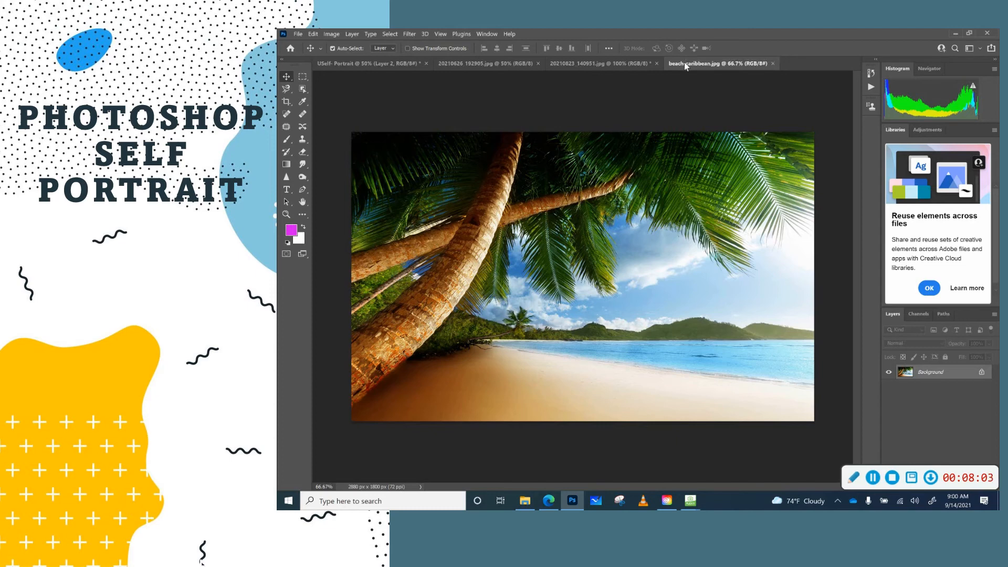
- Float the beach-caribbean document, copy its image into the Self- Portrait document over the portrait, and close beach-caribbean
{"action": "left_click_drag", "start_coordinate": [685, 62], "coordinate": [336, 64]}
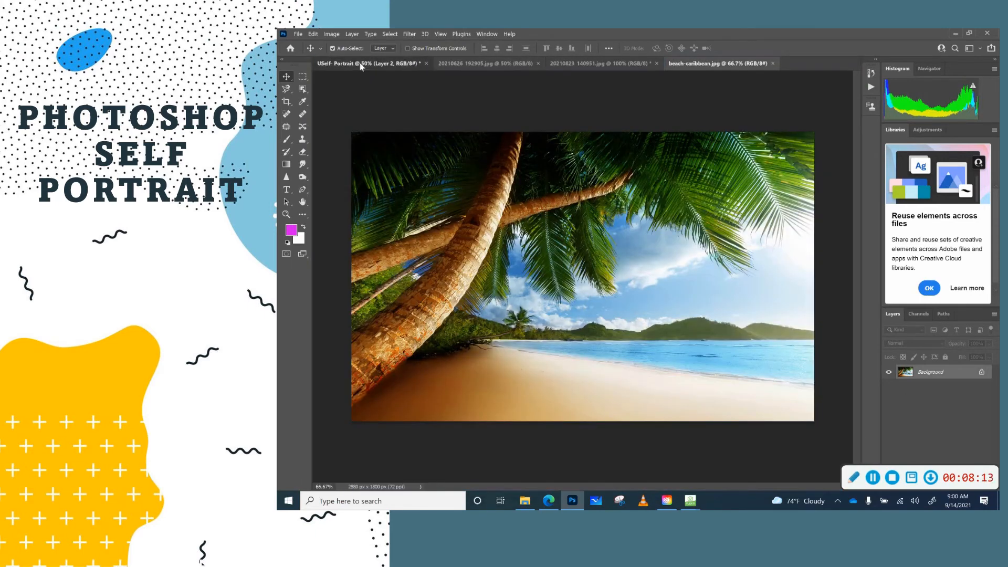
{"action": "left_click", "coordinate": [360, 62]}
{"action": "left_click_drag", "start_coordinate": [723, 64], "coordinate": [610, 258]}
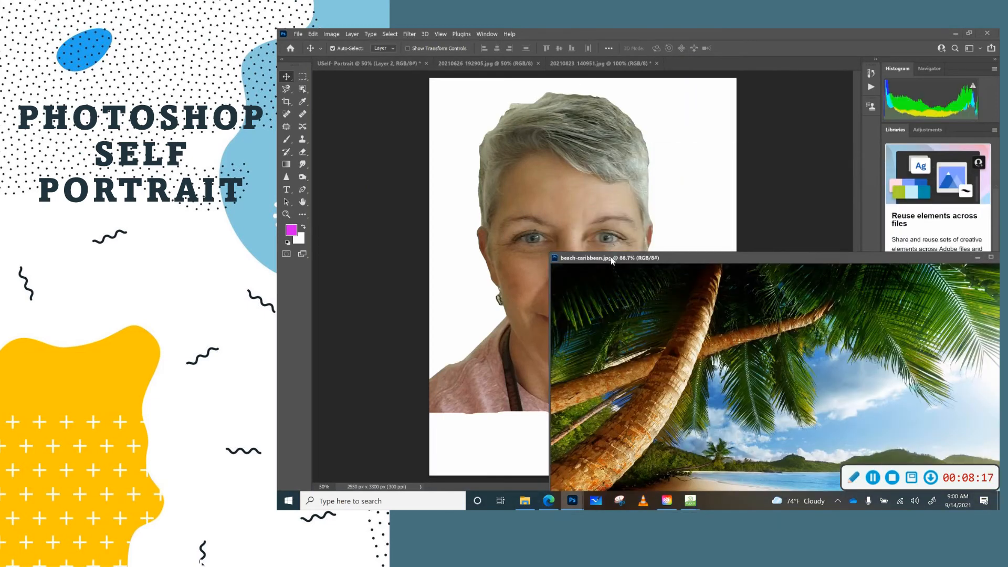
{"action": "left_click_drag", "start_coordinate": [628, 360], "coordinate": [515, 223]}
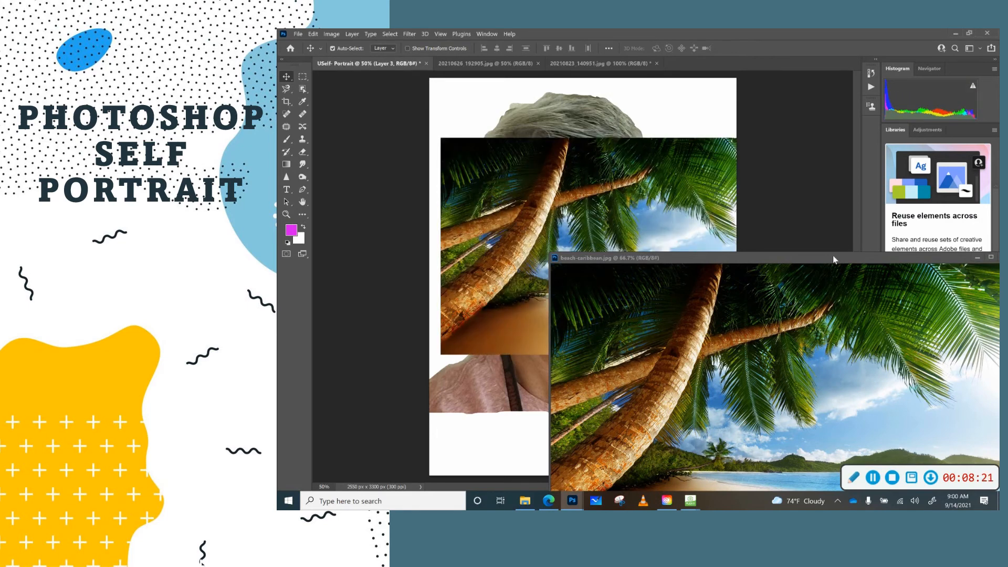
{"action": "left_click_drag", "start_coordinate": [834, 257], "coordinate": [717, 268]}
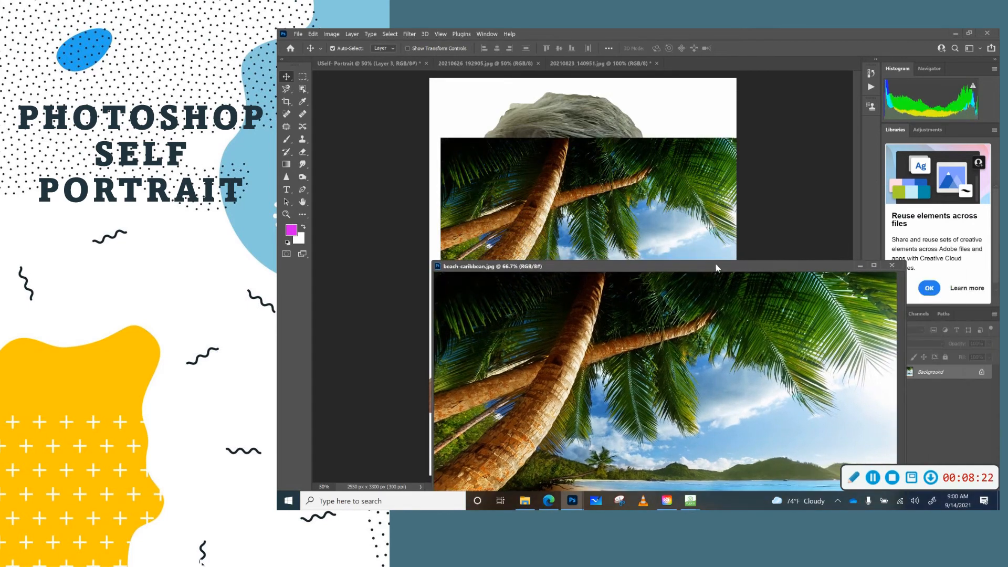
{"action": "left_click", "coordinate": [892, 266]}
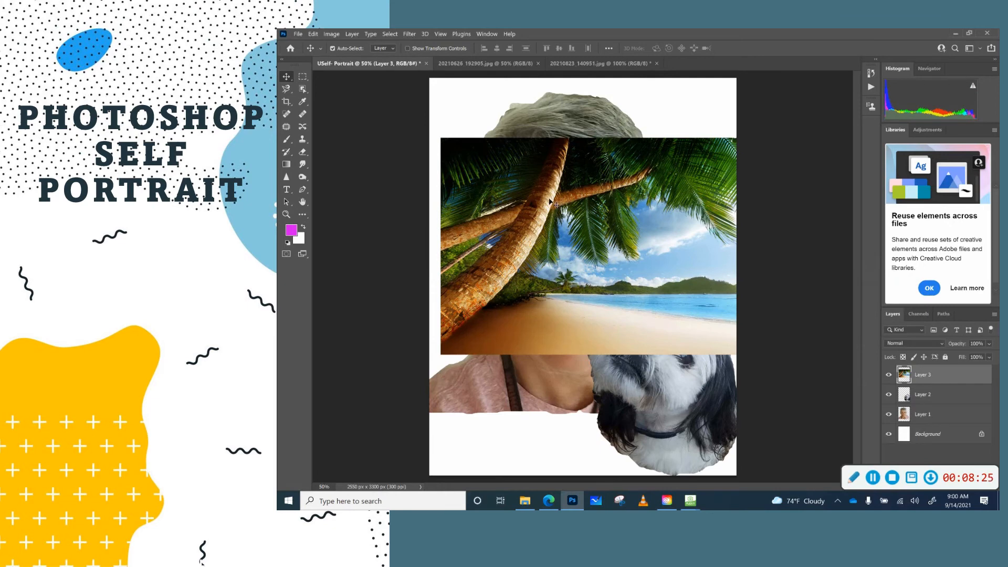
- Scale the beach layer proportionally to about 187% so it covers the whole page, and apply the transform
{"action": "left_click", "coordinate": [313, 35]}
{"action": "mouse_move", "coordinate": [338, 239]}
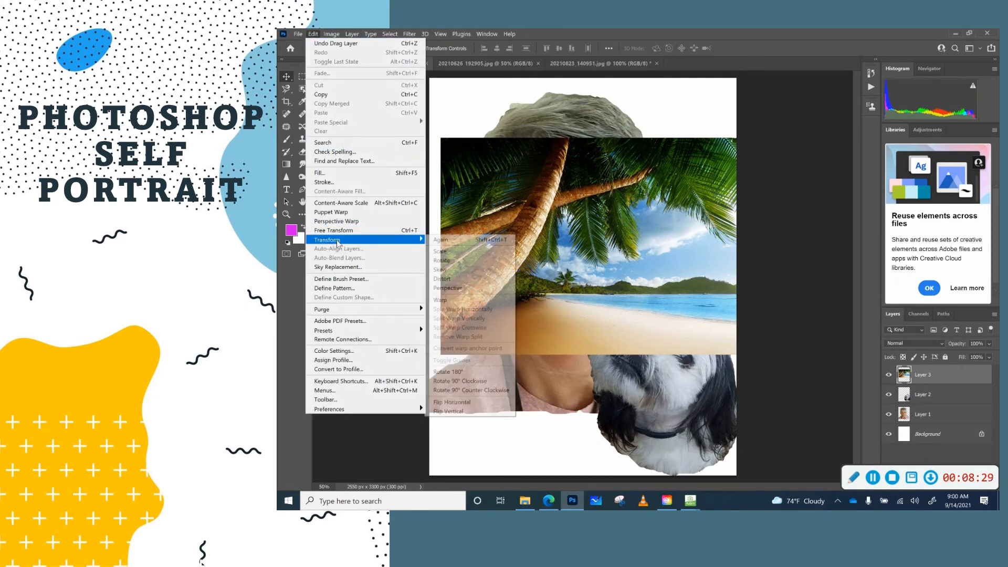
{"action": "left_click", "coordinate": [460, 253]}
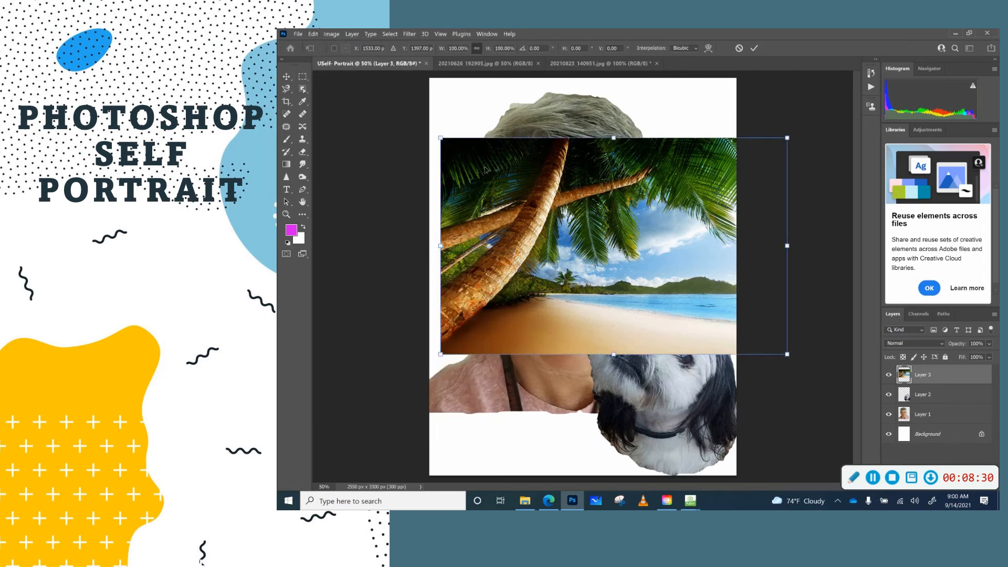
{"action": "left_click_drag", "start_coordinate": [436, 133], "coordinate": [332, 69]}
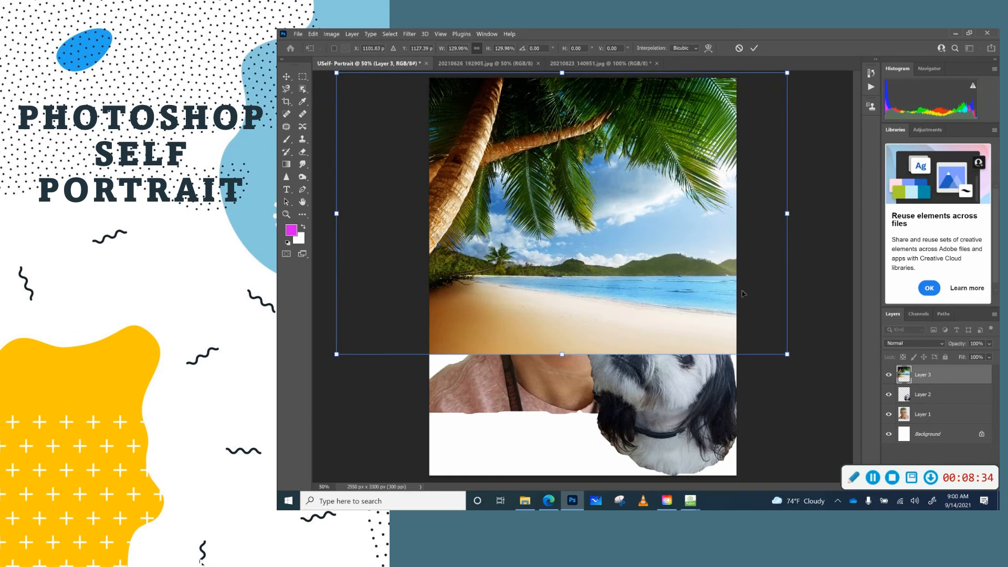
{"action": "left_click_drag", "start_coordinate": [787, 355], "coordinate": [984, 477]}
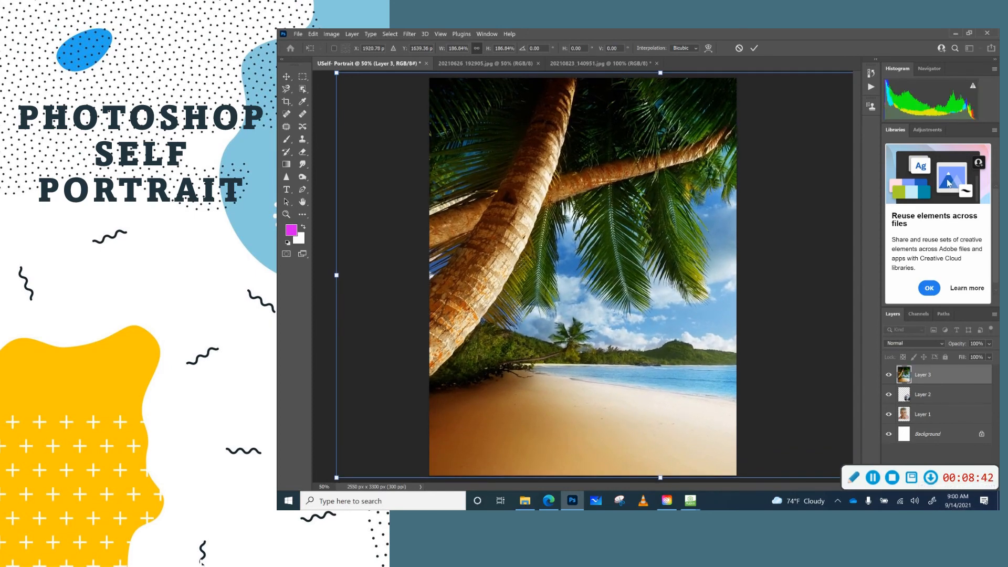
{"action": "left_click", "coordinate": [756, 48]}
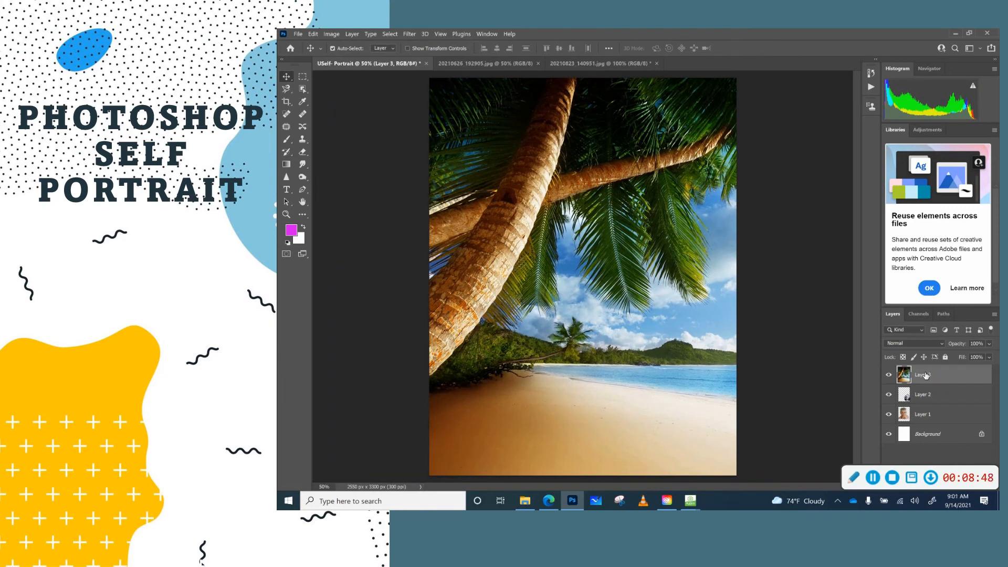
- Place the beach layer beneath the person and dog layers, directly above the Background, and flatten the image
{"action": "left_click_drag", "start_coordinate": [925, 375], "coordinate": [923, 424]}
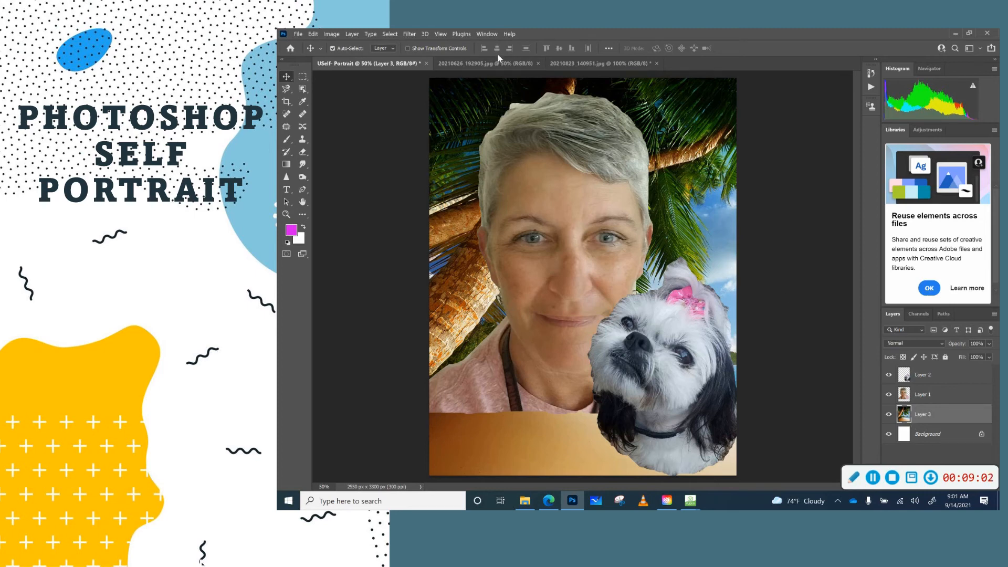
{"action": "left_click", "coordinate": [486, 35]}
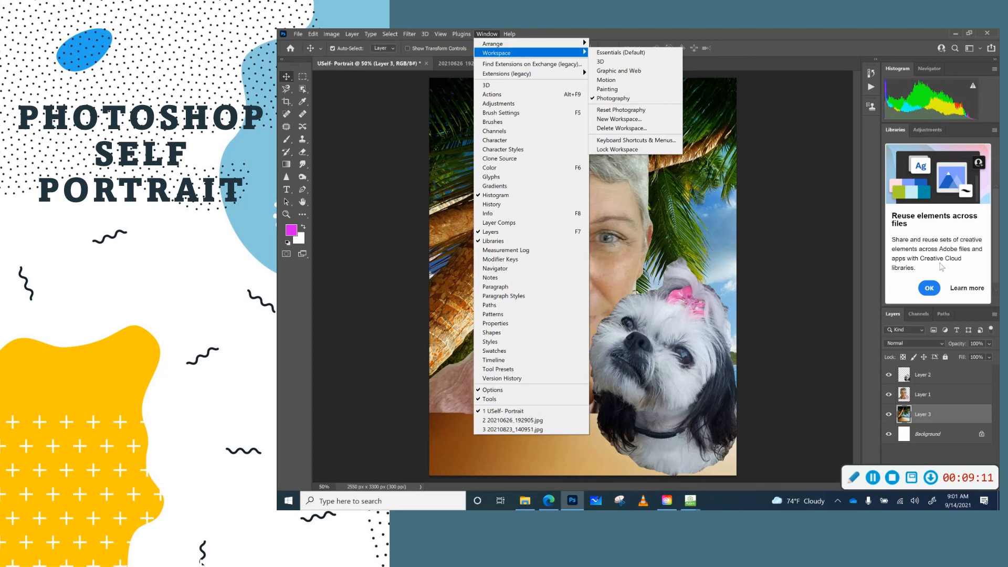
{"action": "left_click", "coordinate": [824, 248]}
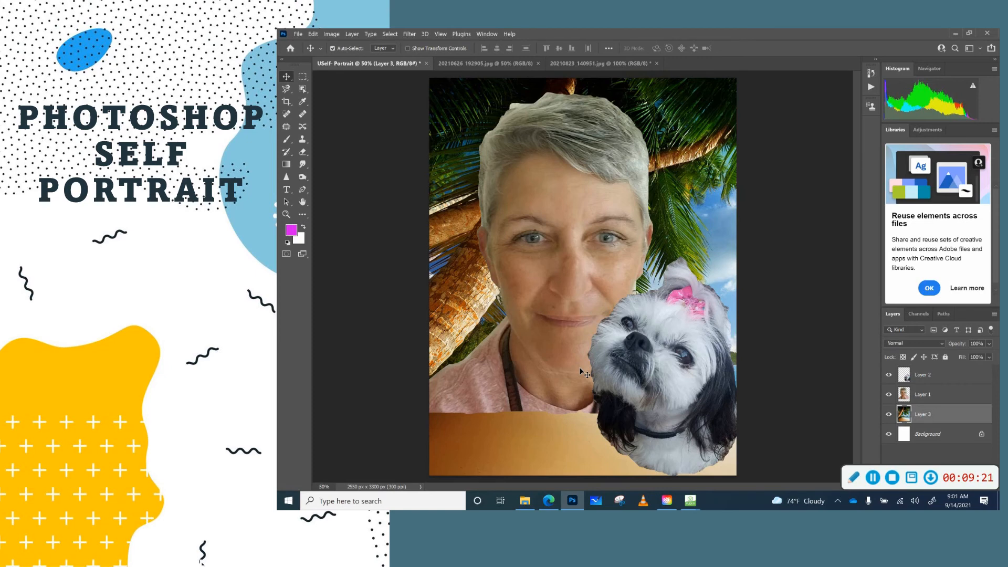
{"action": "left_click", "coordinate": [351, 34]}
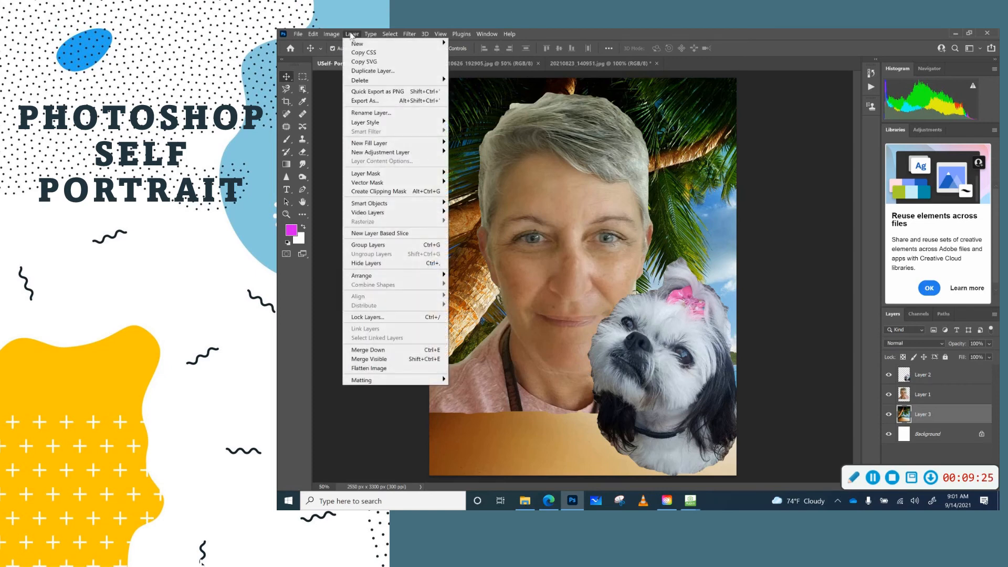
{"action": "left_click", "coordinate": [373, 369]}
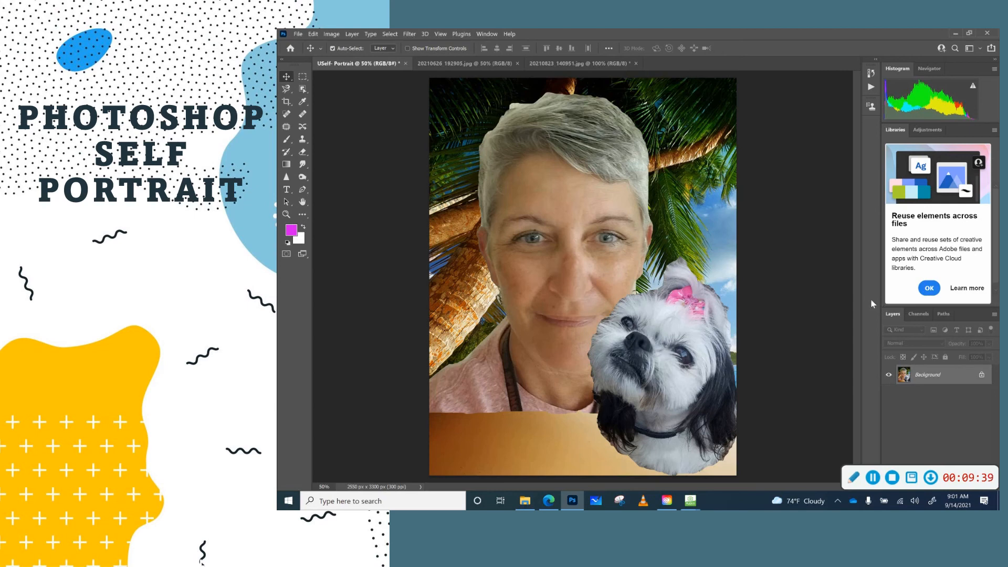
- Begin saving the flattened image under a new name on the computer, in the Downloads folder, with JPEG as the file type
{"action": "left_click", "coordinate": [297, 35]}
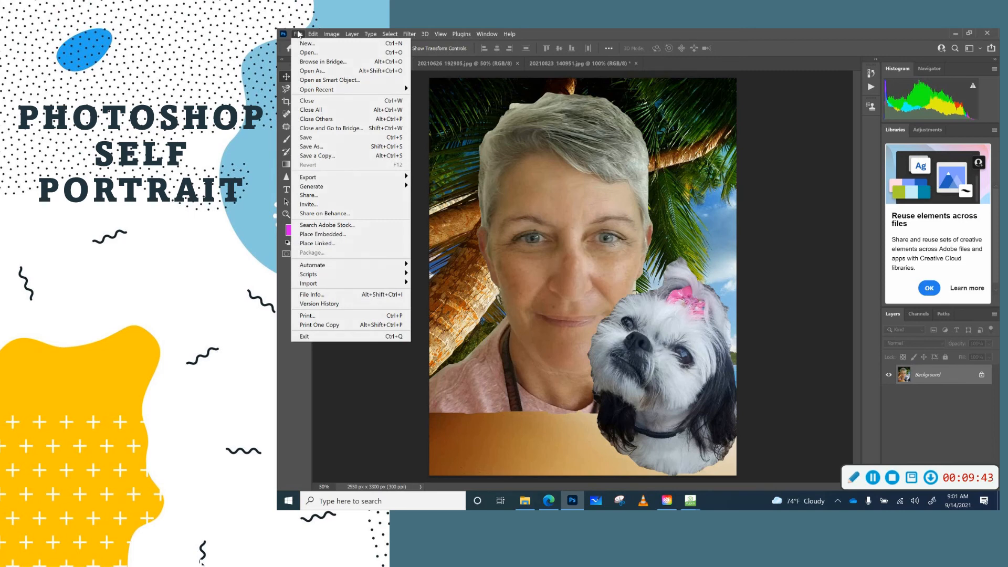
{"action": "left_click", "coordinate": [320, 147]}
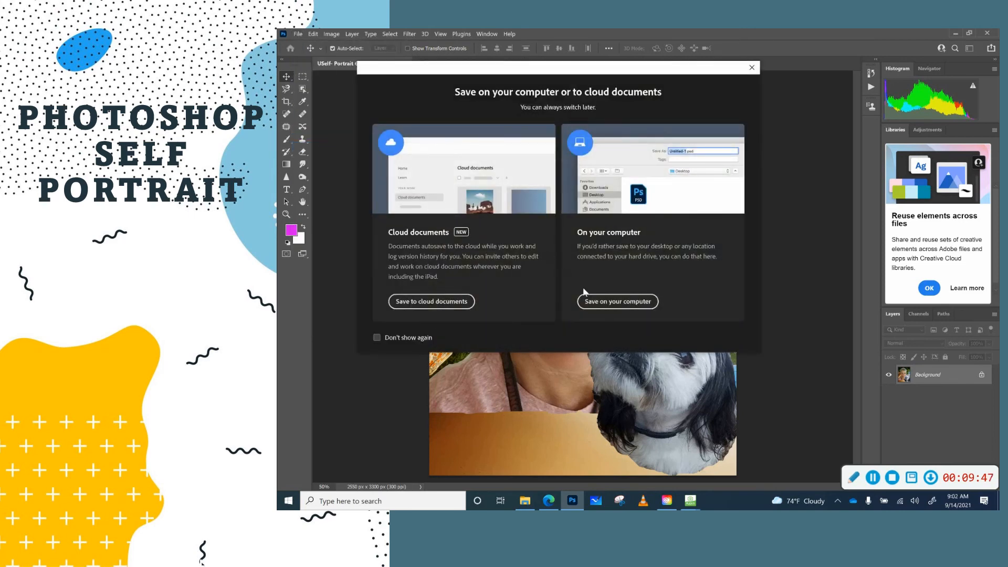
{"action": "left_click", "coordinate": [603, 301]}
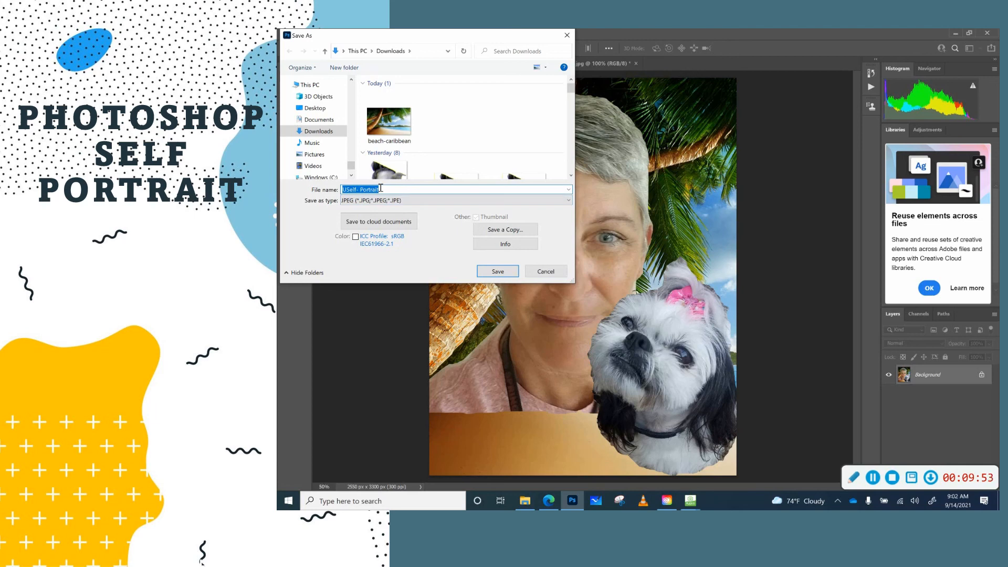
{"action": "left_click", "coordinate": [568, 200]}
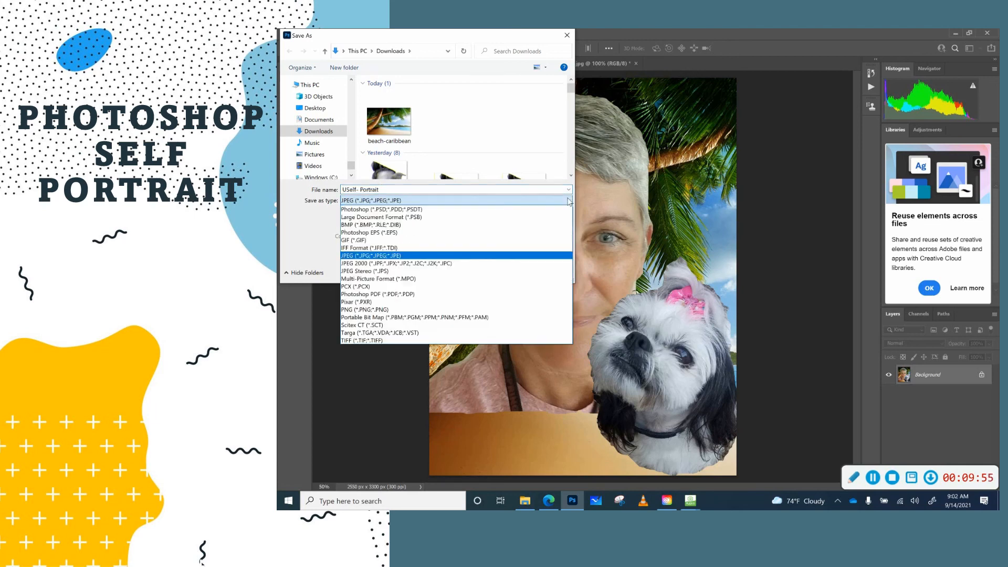
{"action": "left_click", "coordinate": [362, 255]}
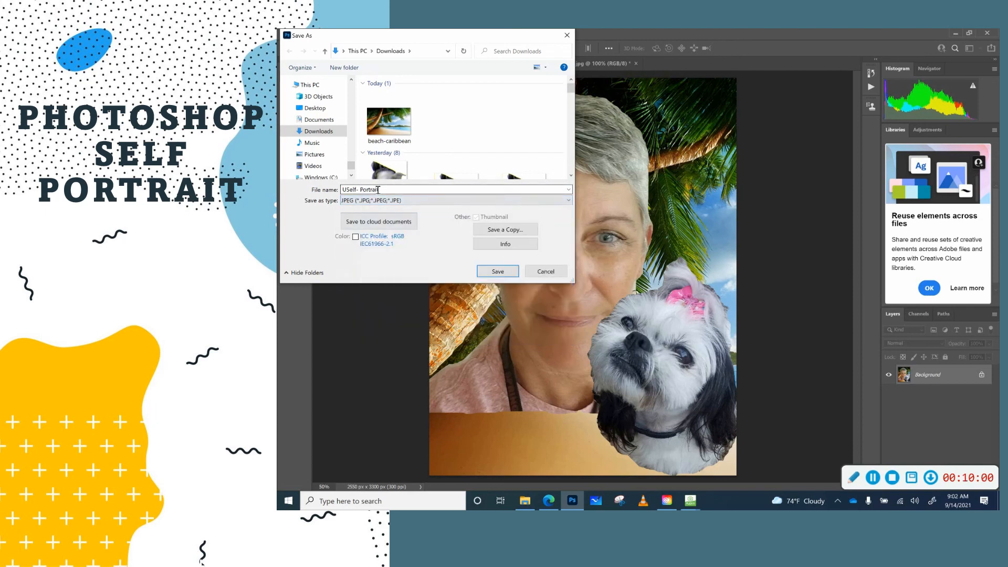
- Name the file "Self portrait final" and save it with JPEG quality 8 (High) in Baseline ("Standard") format
{"action": "left_click_drag", "start_coordinate": [378, 190], "coordinate": [341, 190]}
{"action": "type", "text": "Se"}
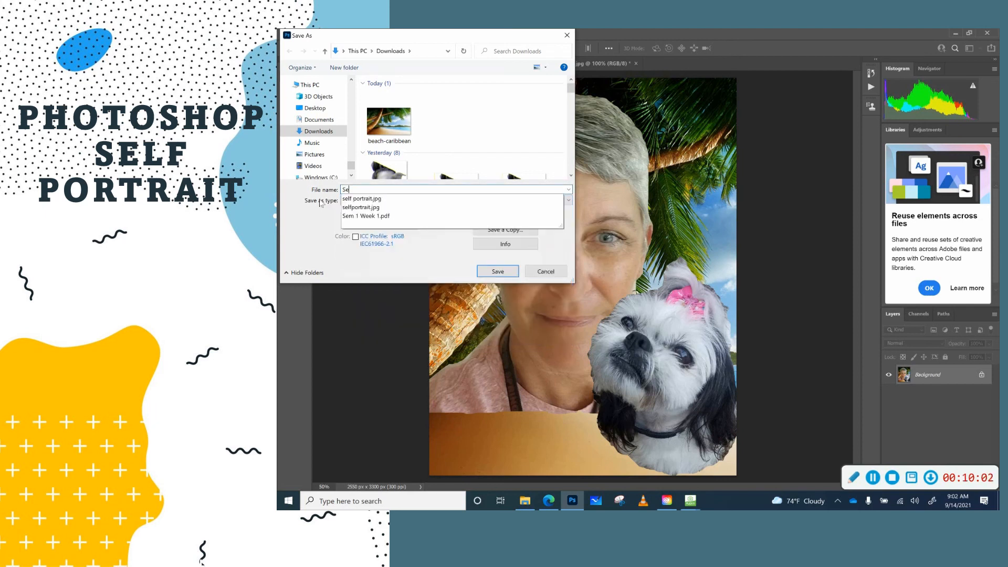
{"action": "type", "text": "lf portrai"}
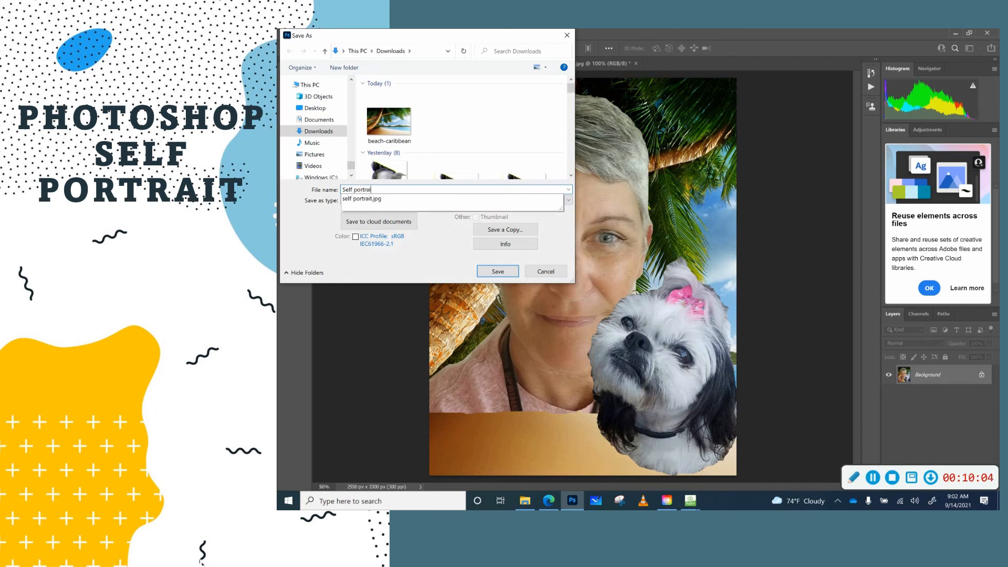
{"action": "type", "text": "t final"}
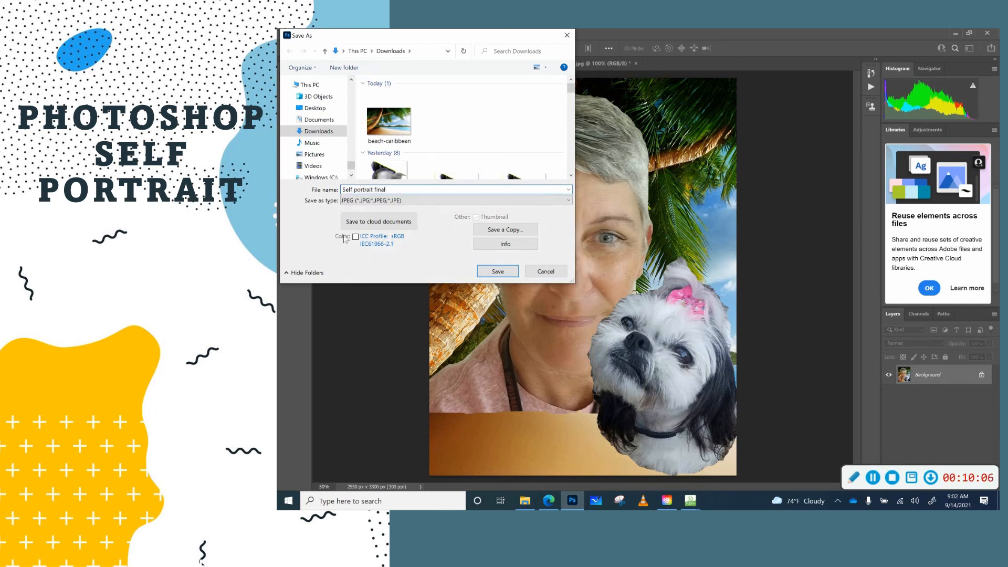
{"action": "left_click", "coordinate": [494, 269]}
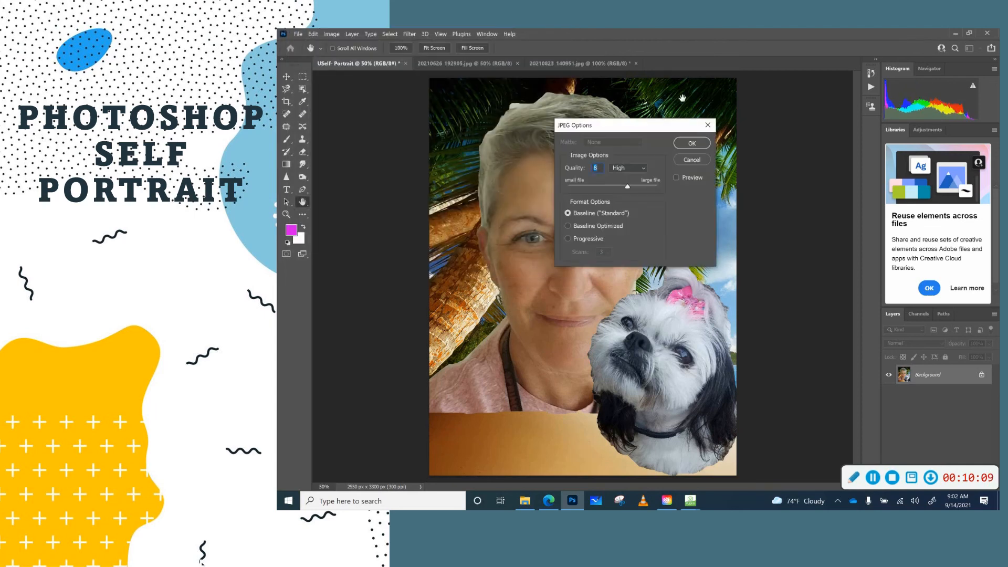
{"action": "left_click", "coordinate": [695, 146]}
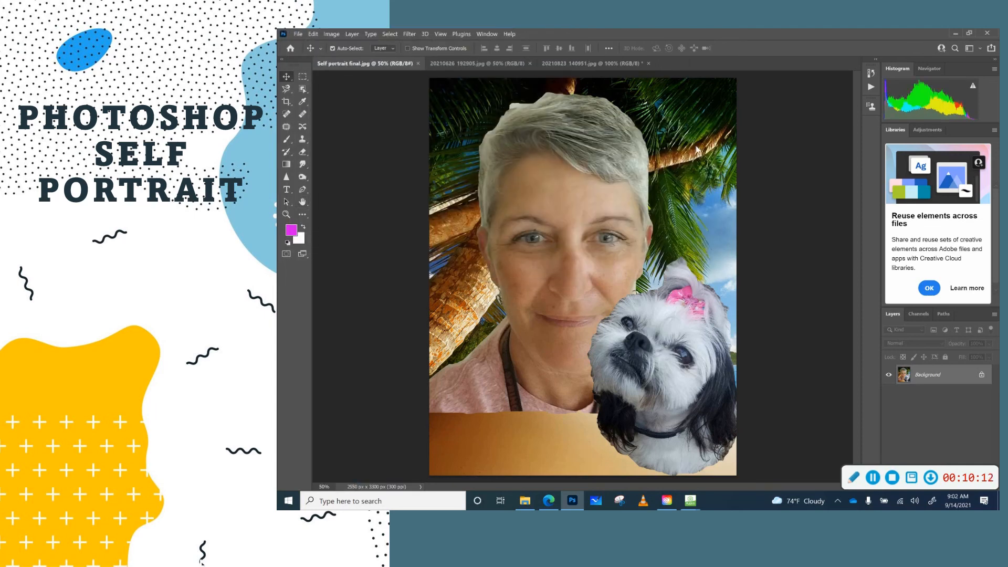
- Quit Photoshop without saving changes to 20210823_140951.jpg, and check the saved portrait in the Downloads folder in File Explorer
{"action": "left_click", "coordinate": [986, 33]}
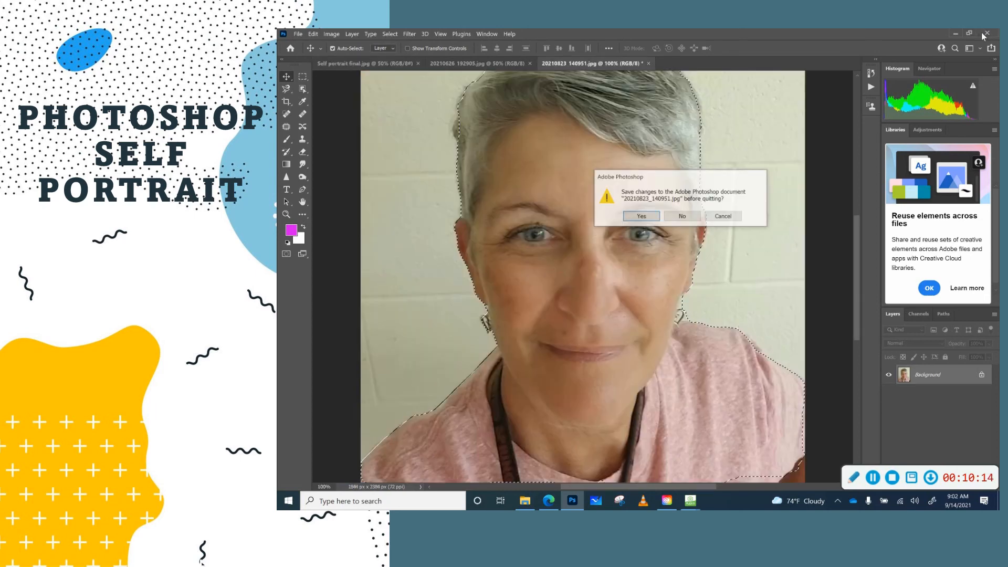
{"action": "left_click", "coordinate": [682, 216]}
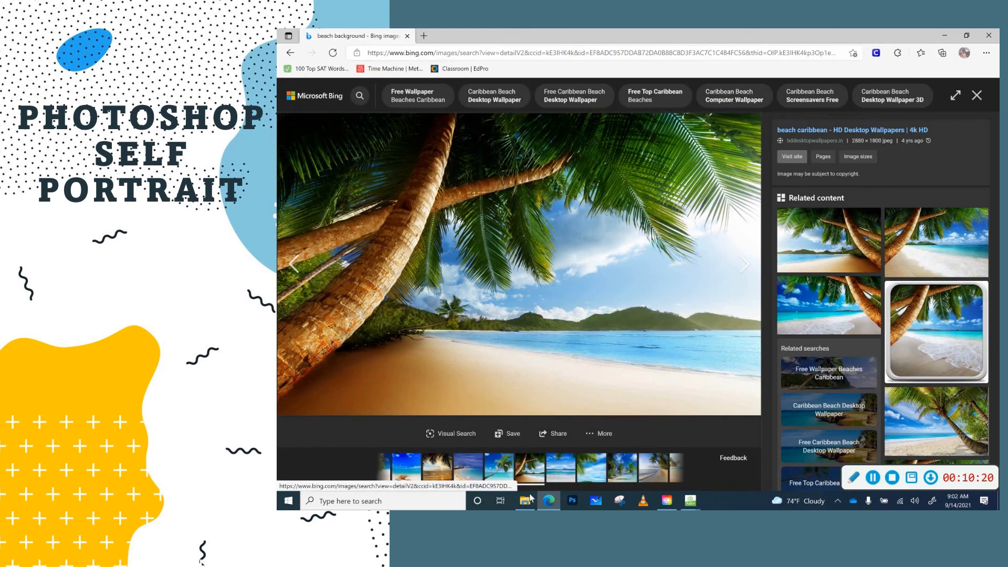
{"action": "left_click", "coordinate": [525, 501]}
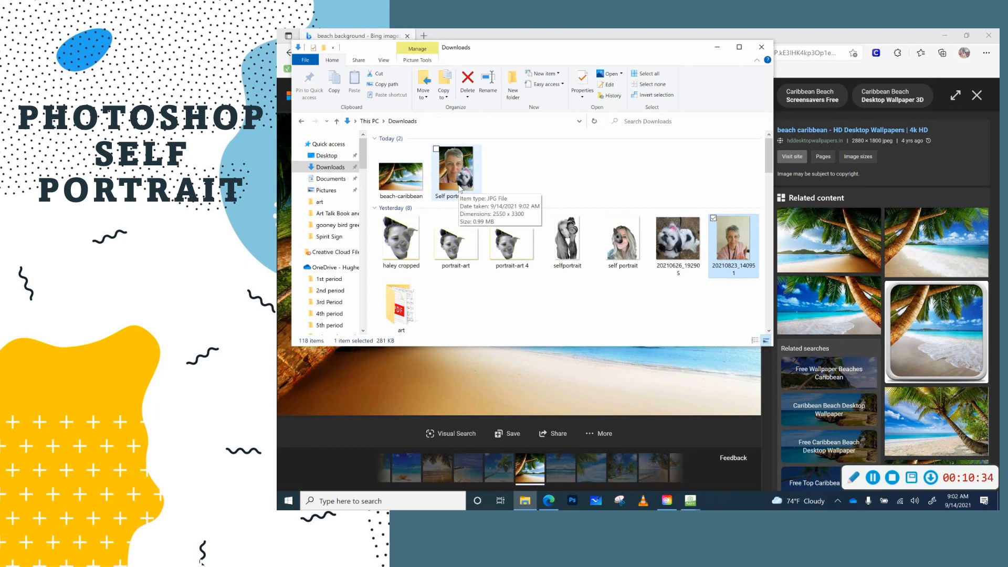
{"action": "left_click", "coordinate": [760, 51]}
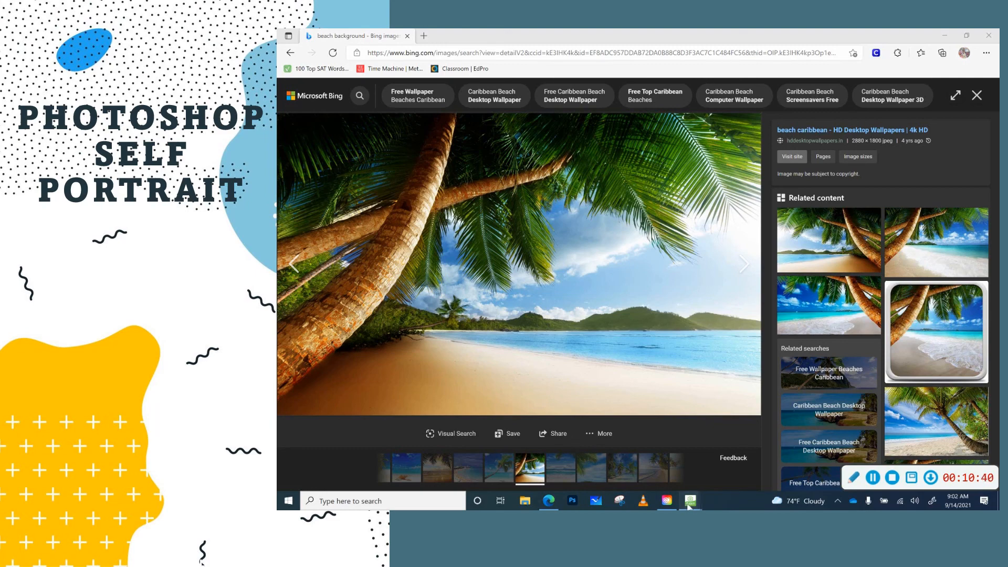
{"action": "mouse_move", "coordinate": [684, 507]}
{"action": "left_click", "coordinate": [660, 473]}
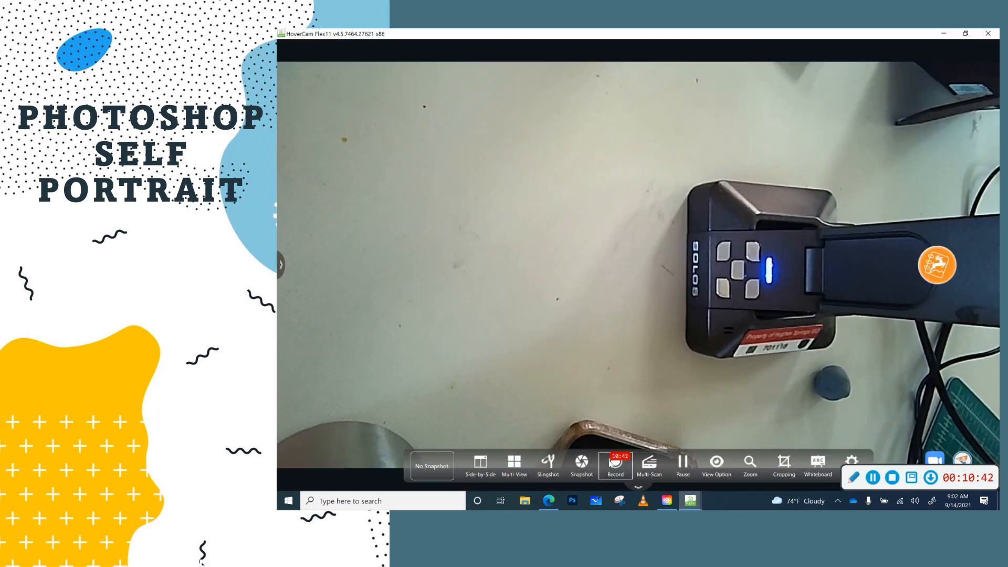